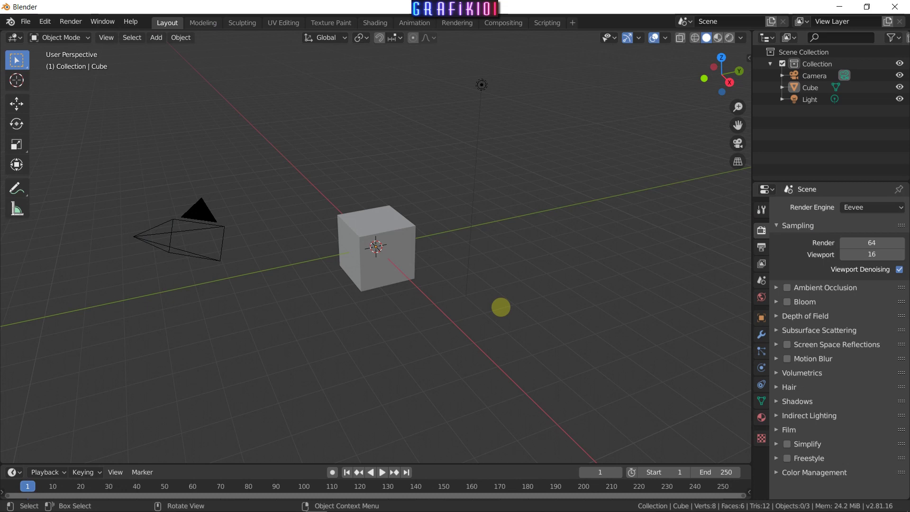
Step: Select the default cube and zoom the viewport in on it
click(414, 273)
scroll(439, 290, up, 8)
scroll(438, 291, down, 4)
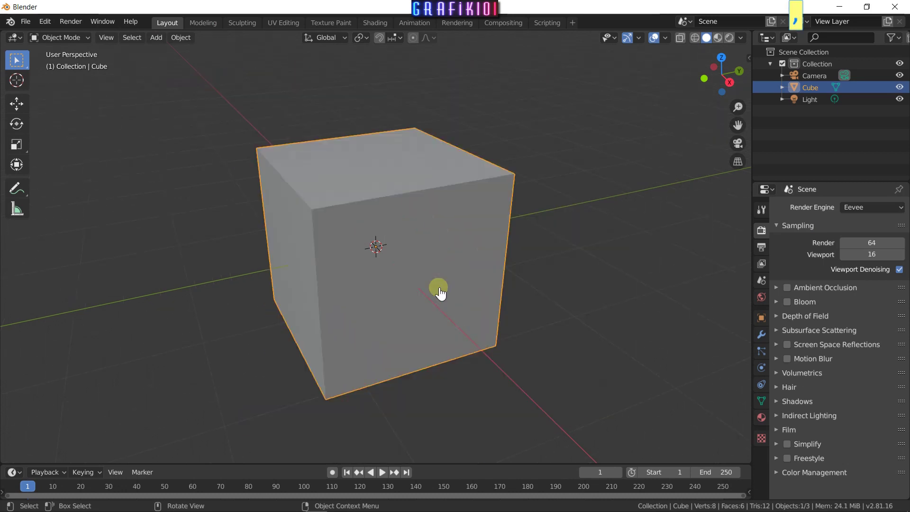
scroll(439, 291, down, 1)
Step: Subdivide the cube's mesh in Edit Mode with 10 cuts
key(Tab)
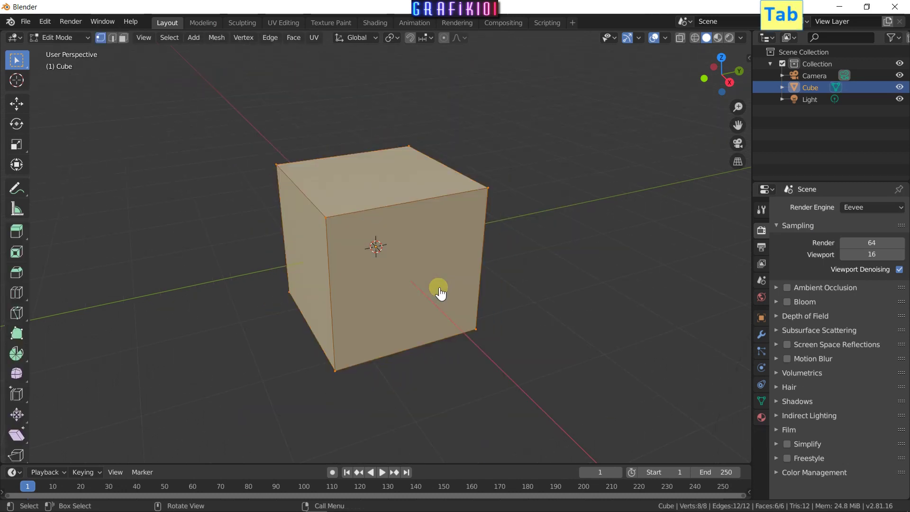
right_click(372, 190)
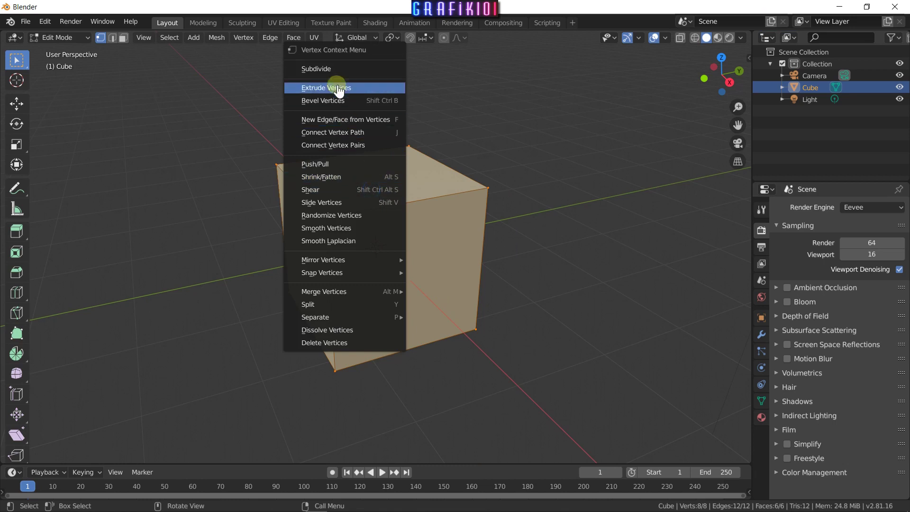
click(338, 70)
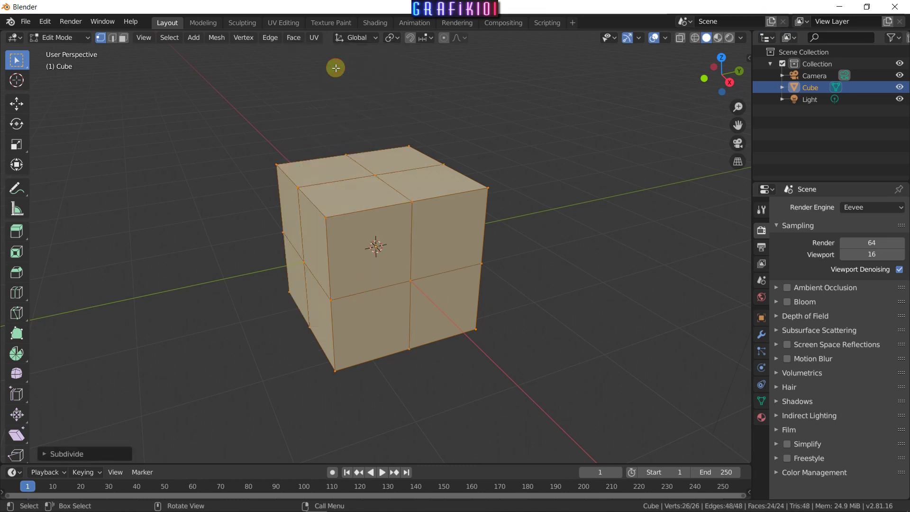
click(45, 454)
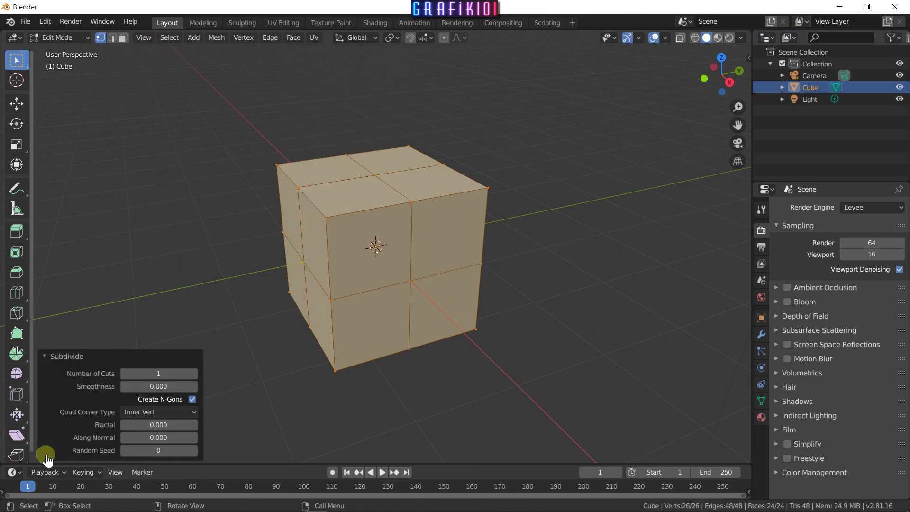
click(161, 378)
text(10)
key(Return)
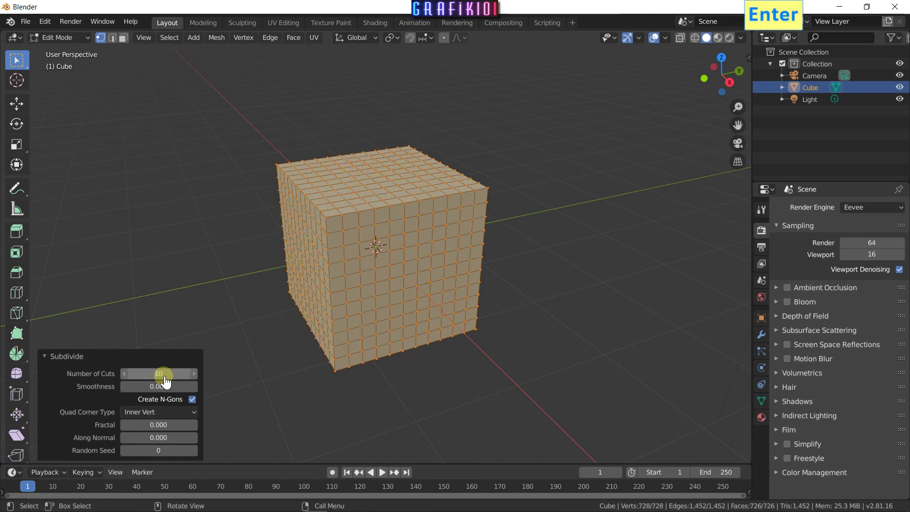
click(45, 356)
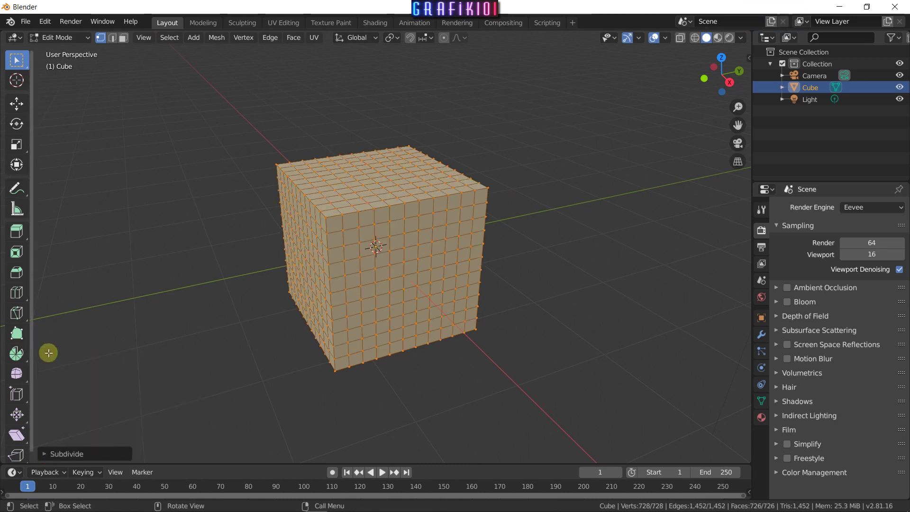
Step: In face mode, select the vertical face loop over the cube's top and front, then open the Shear tool flyout
key(3)
click(570, 193)
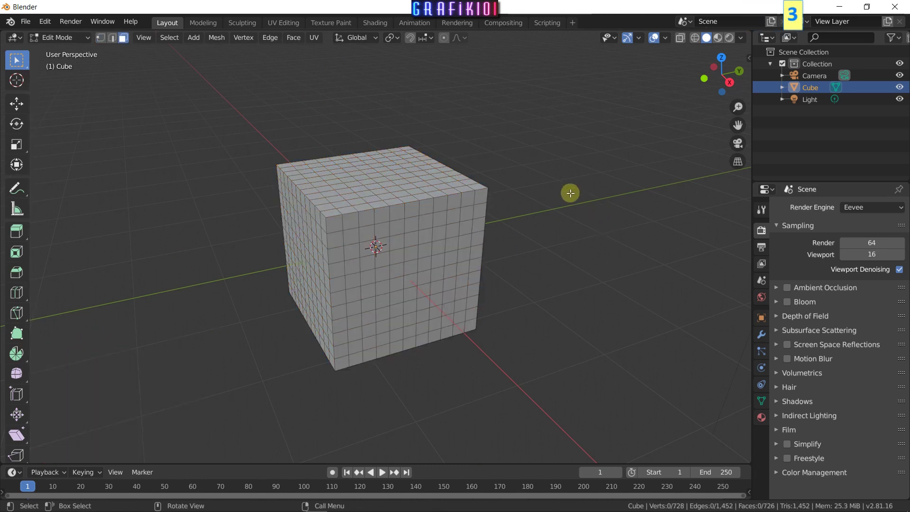
scroll(497, 241, up, 2)
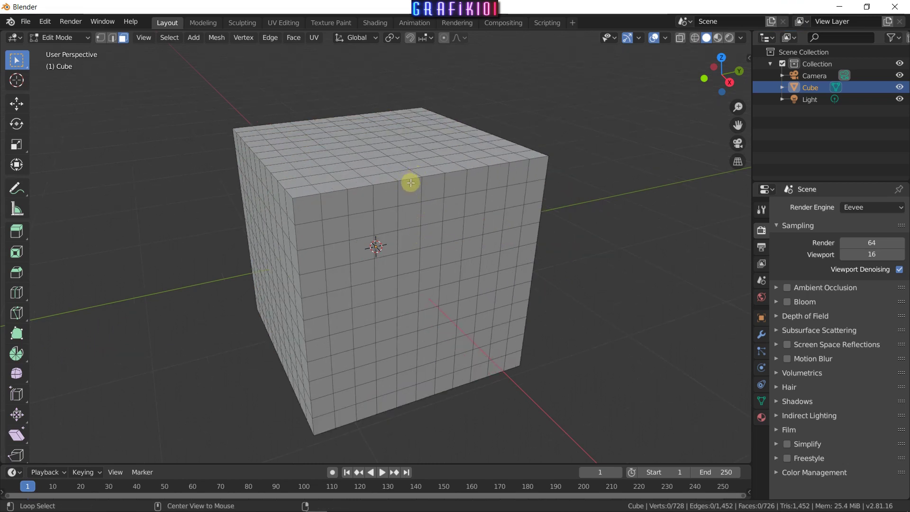
alt+click(410, 177)
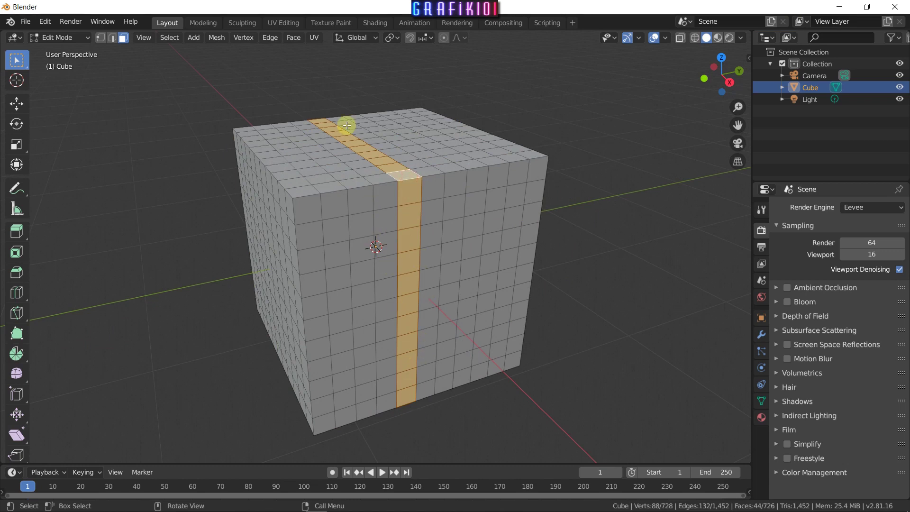
click(21, 436)
drag(29, 442, 56, 441)
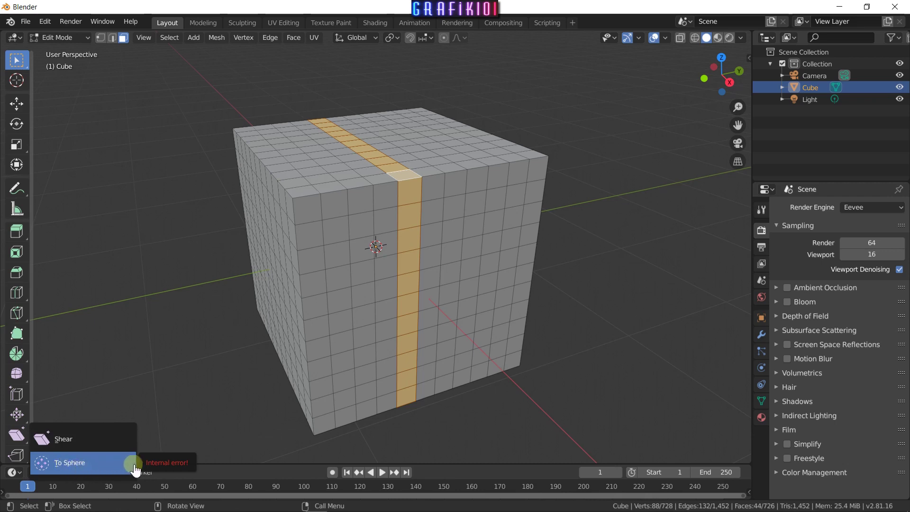
Step: Activate the Shear tool and view the cube zoomed in from Right Orthographic
click(82, 446)
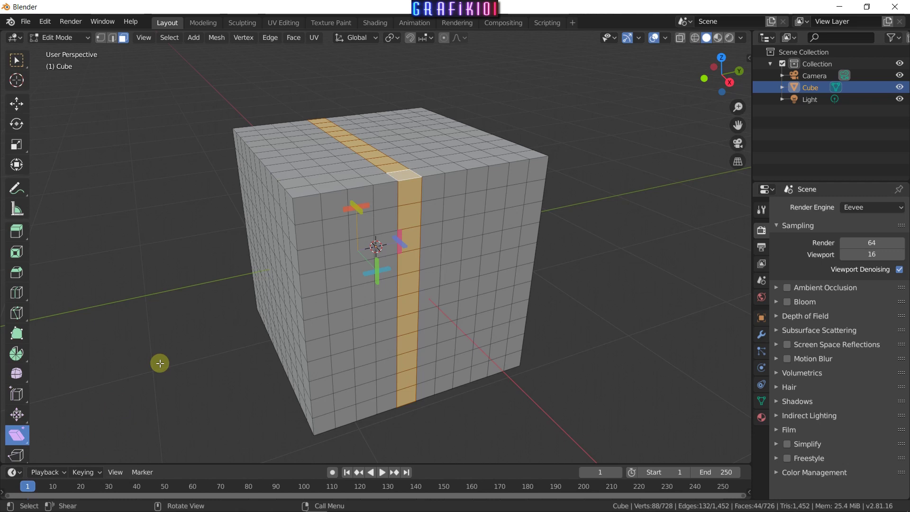
mouse_move(457, 308)
middle_down()
mouse_move(428, 324)
mouse_move(450, 335)
middle_up()
key(KP_3)
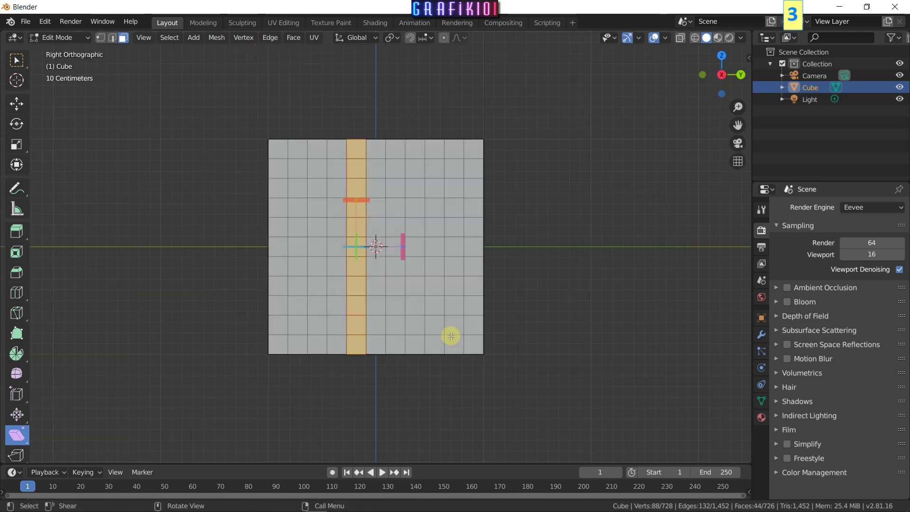
scroll(424, 285, up, 2)
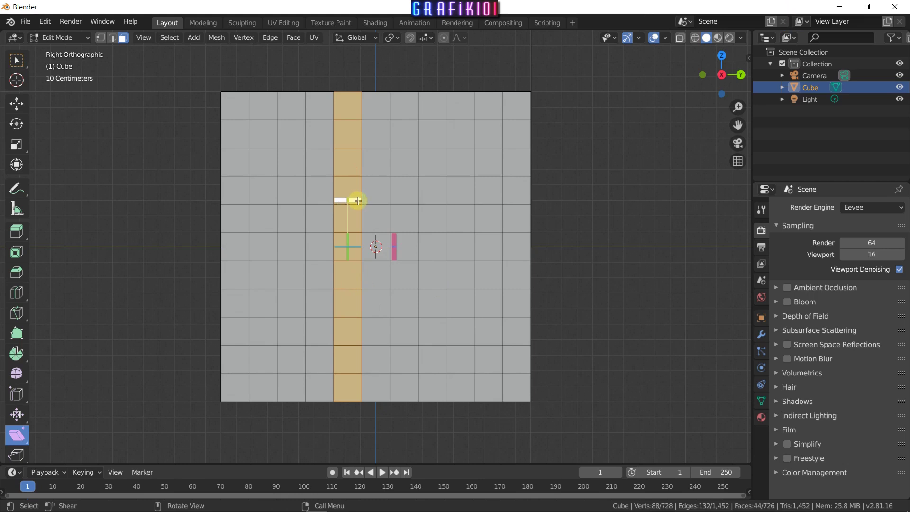
Step: Shear the selected face loop into a slant with an offset of about 0.111
mouse_move(351, 200)
mouse_down()
mouse_move(413, 212)
mouse_move(309, 209)
mouse_up()
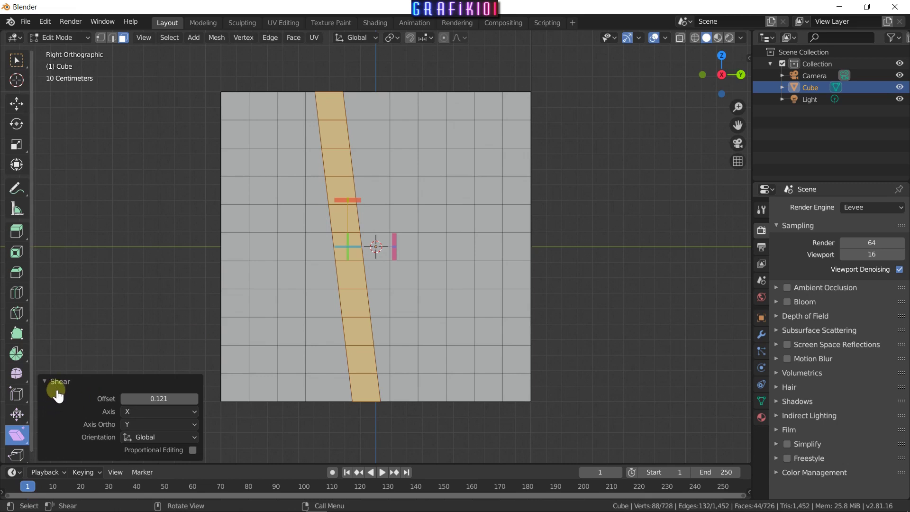
mouse_move(169, 397)
mouse_down()
mouse_move(146, 398)
mouse_move(166, 404)
mouse_up()
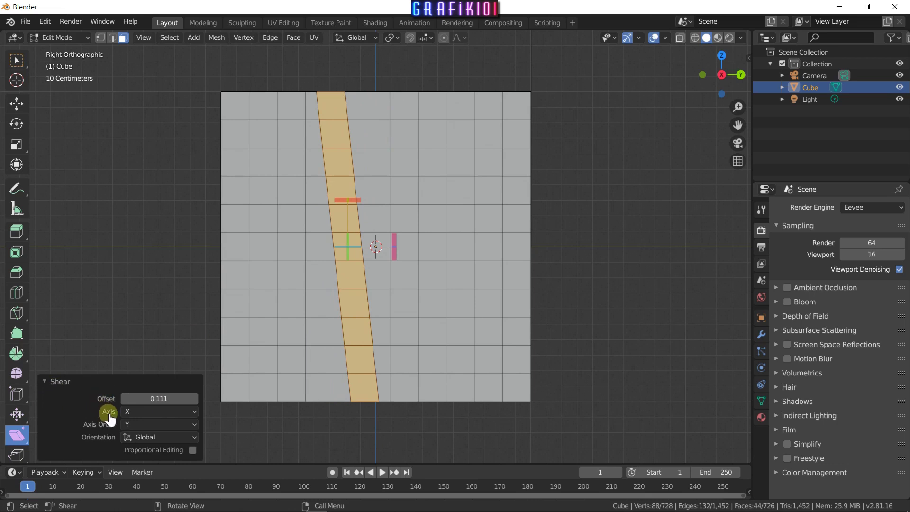
Step: Switch the shear axis to Y, then Z, then back to X, inspecting each result
click(139, 412)
click(143, 437)
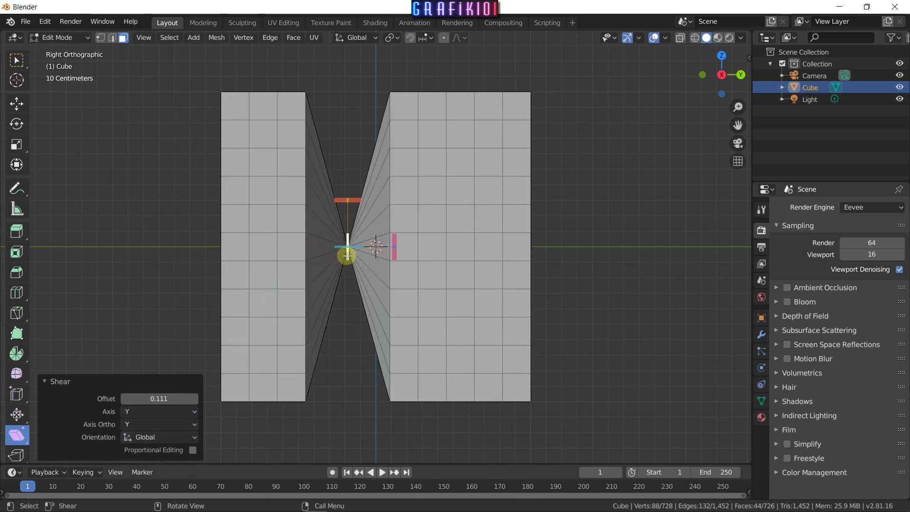
click(147, 412)
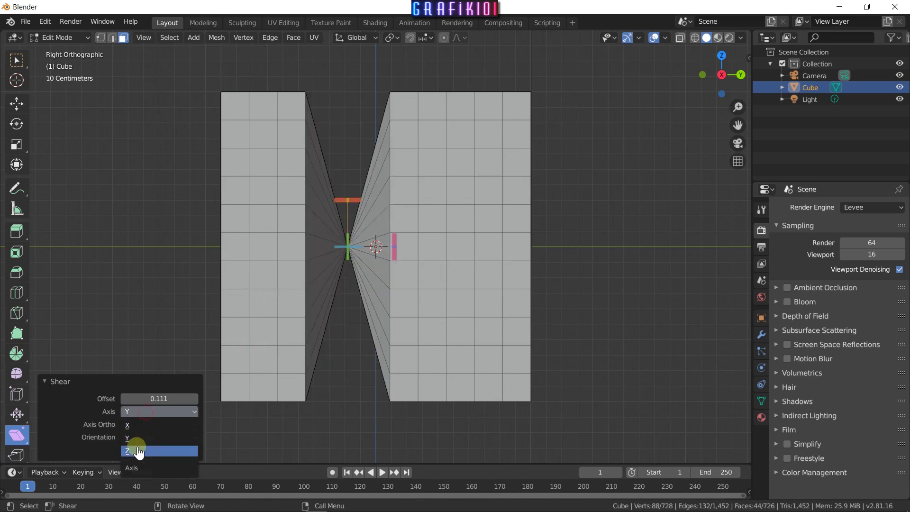
click(136, 448)
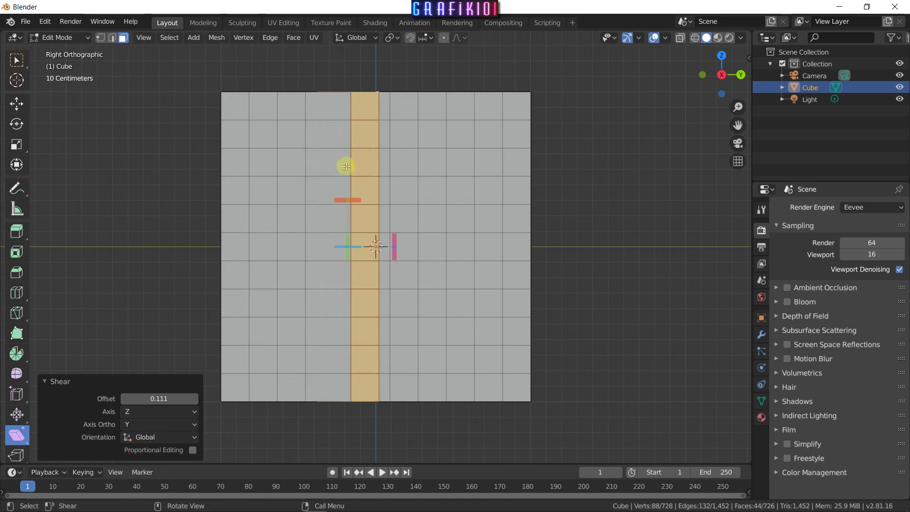
mouse_move(460, 152)
middle_down()
mouse_move(464, 240)
mouse_move(450, 256)
middle_up()
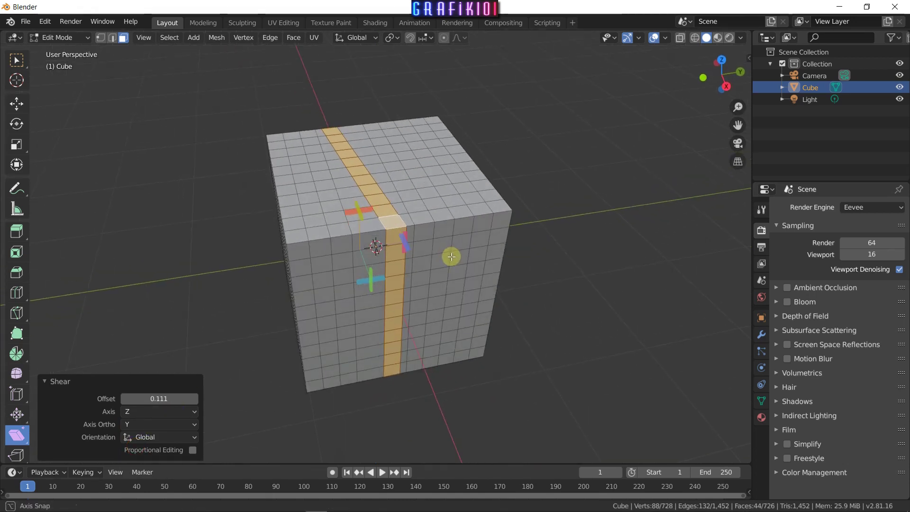
click(156, 424)
click(151, 429)
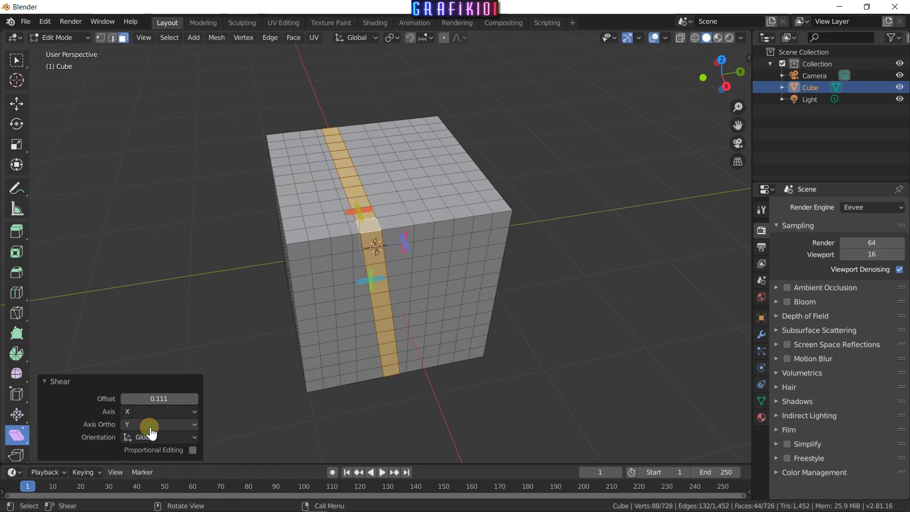
click(156, 412)
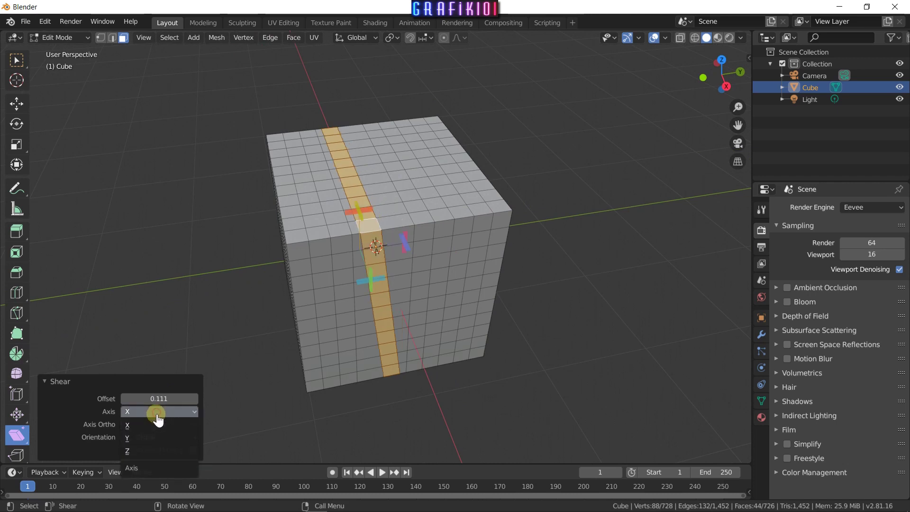
click(146, 454)
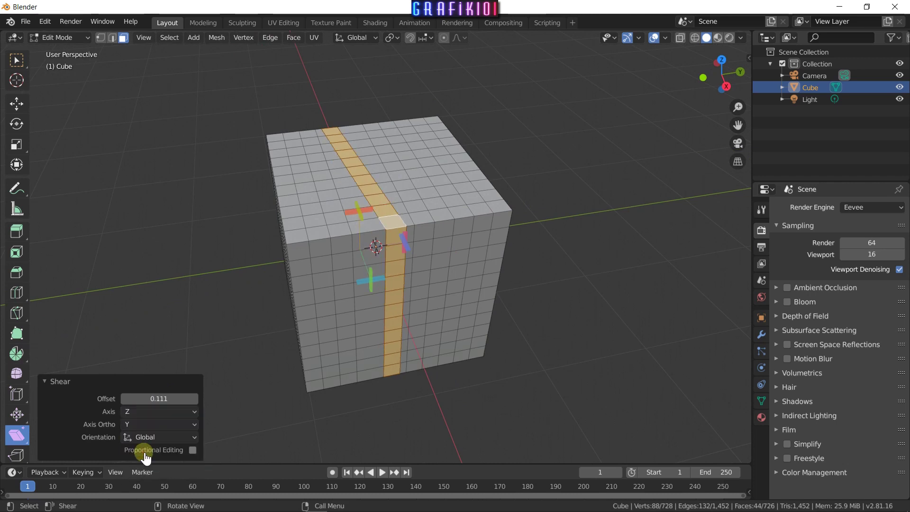
click(144, 411)
click(138, 430)
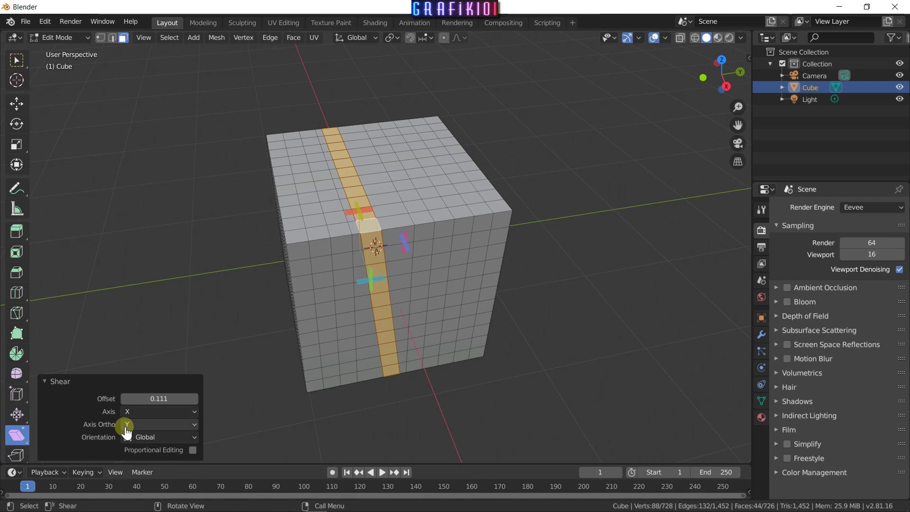
Step: Set the shear's orthogonal axis to Z from right view, then orbit into perspective
key(KP_3)
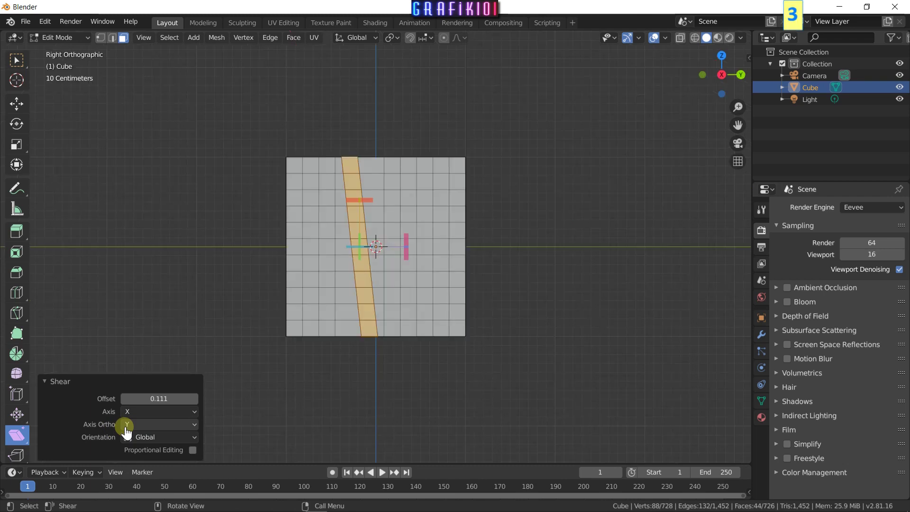
click(137, 425)
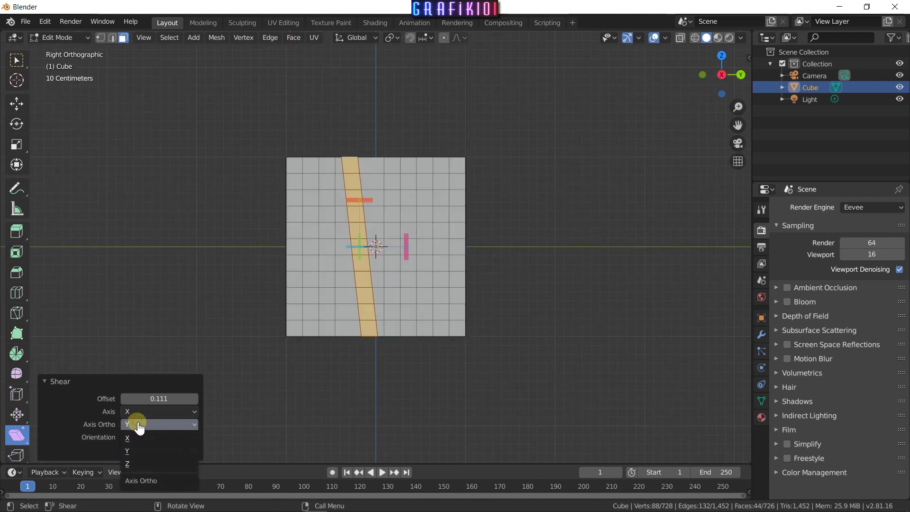
click(130, 438)
click(142, 425)
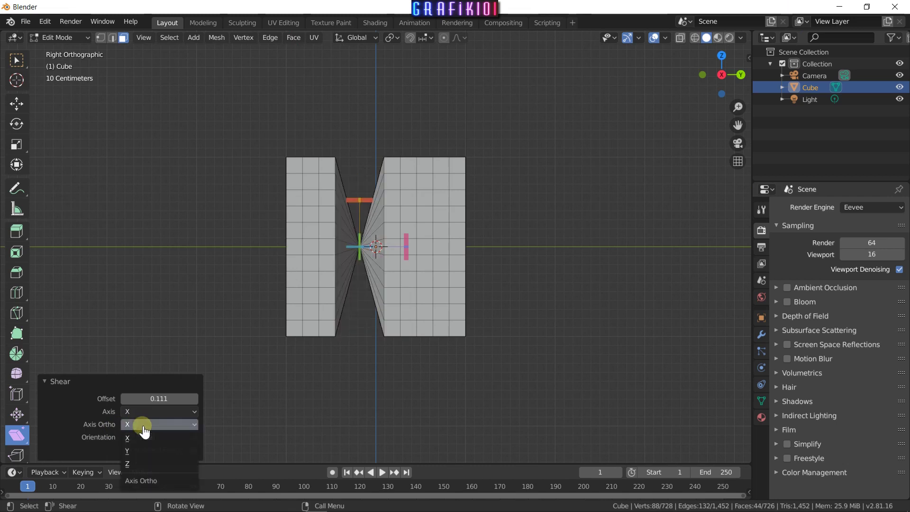
click(132, 462)
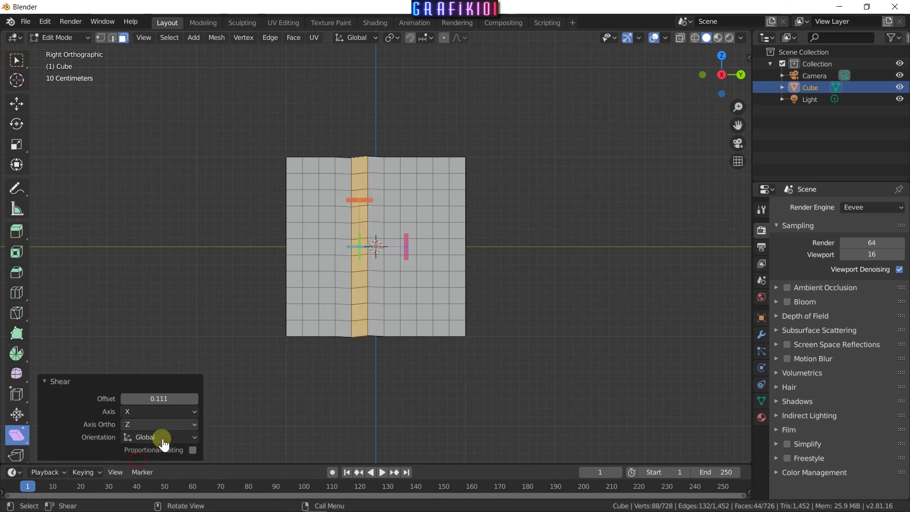
mouse_move(351, 341)
middle_down()
mouse_move(368, 311)
mouse_move(372, 332)
mouse_move(372, 297)
mouse_move(385, 294)
mouse_move(368, 237)
mouse_move(372, 321)
middle_up()
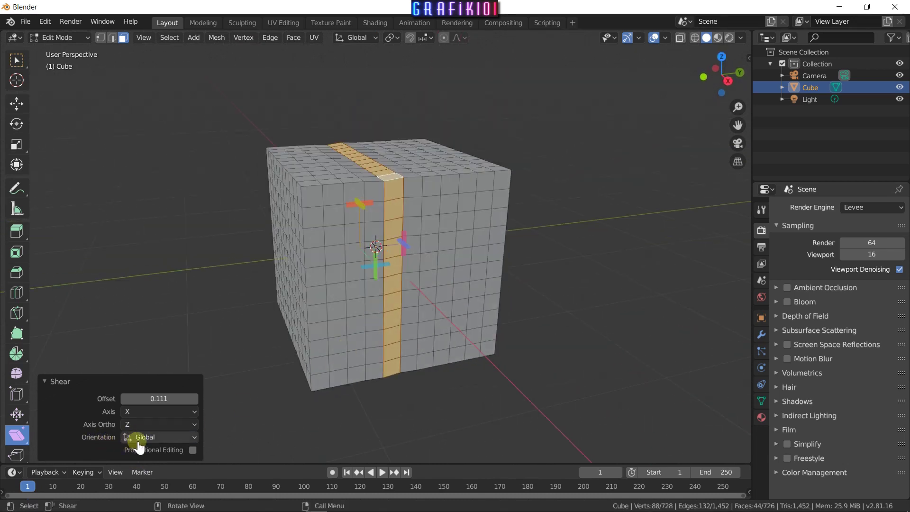
Step: Set shear orientation to Cursor, place the 3D cursor beside the cube, and try Normal
click(161, 444)
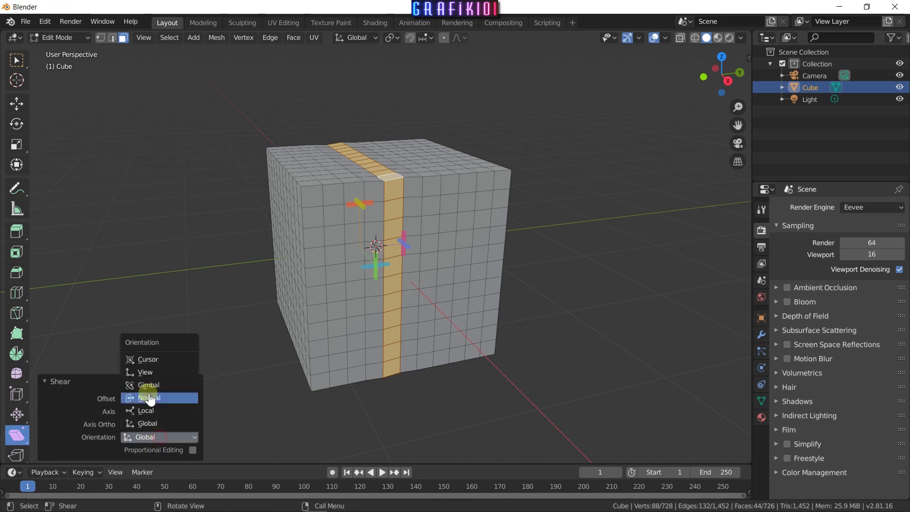
click(160, 365)
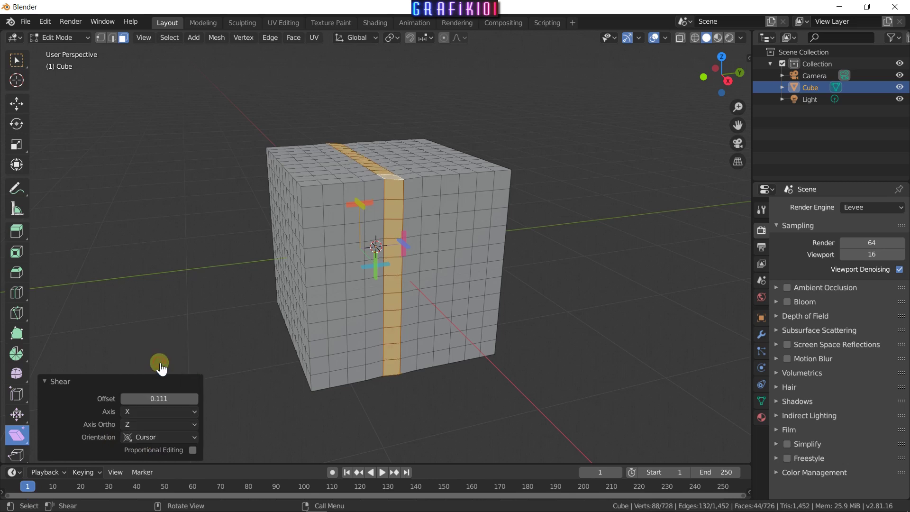
click(377, 255)
shift+right_click(571, 234)
click(135, 436)
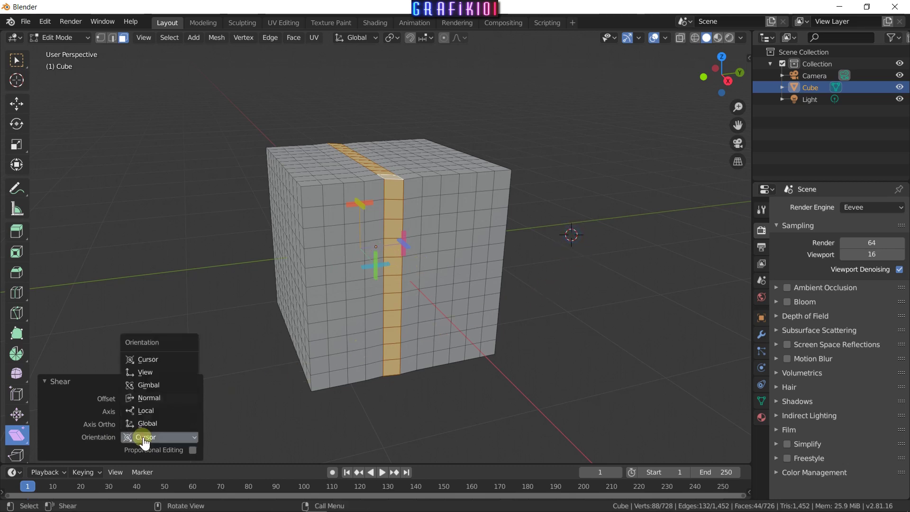
click(150, 398)
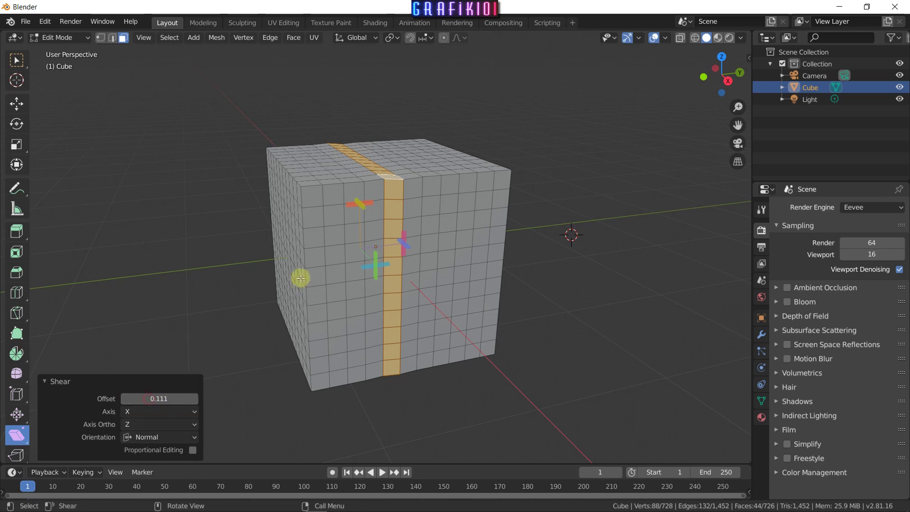
click(145, 436)
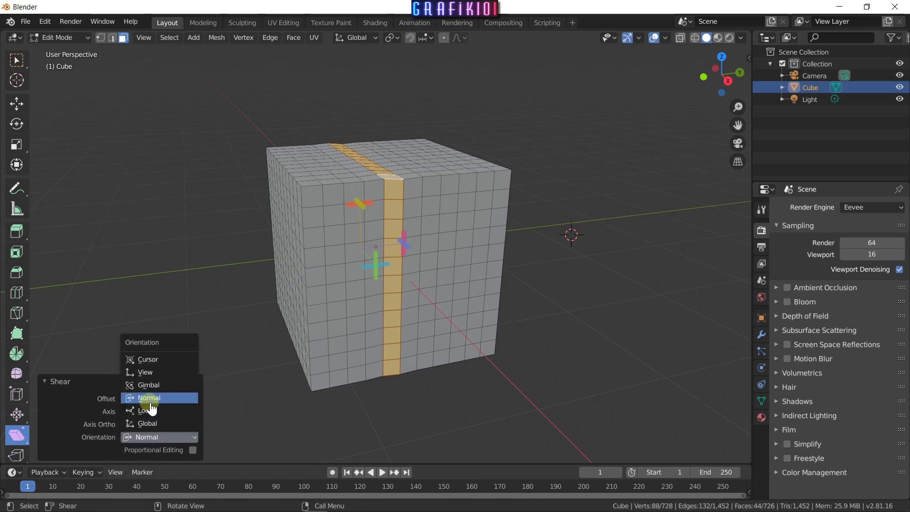
click(147, 359)
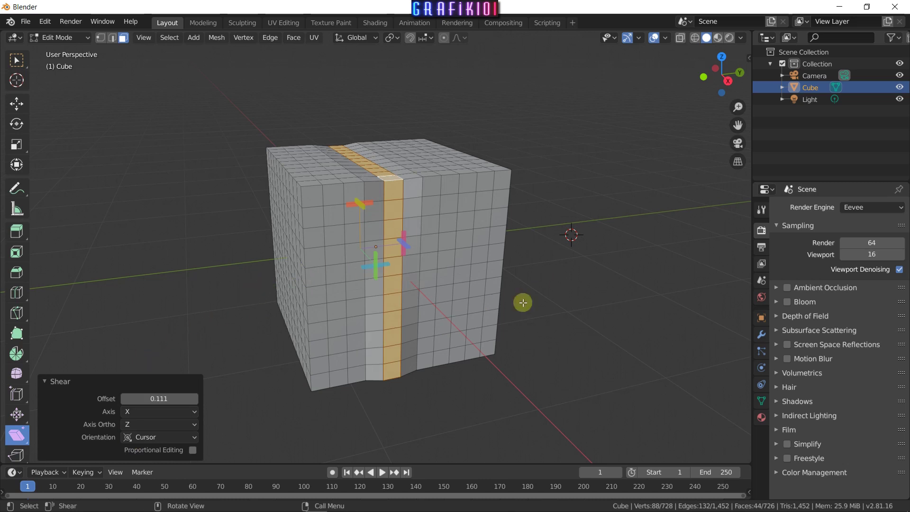
Step: Try the View shear orientation, then return the orientation to Global
middle_drag(523, 303, 428, 329)
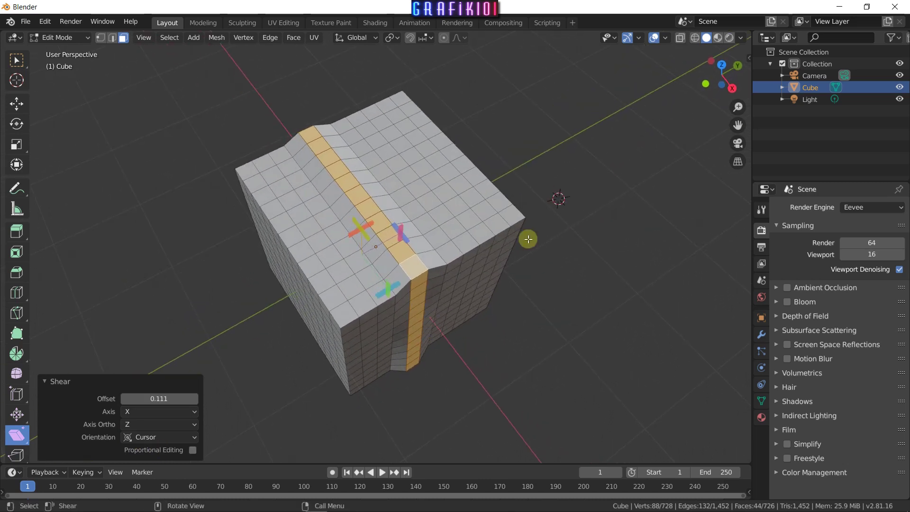
mouse_move(462, 391)
middle_down()
mouse_move(438, 323)
mouse_move(437, 351)
middle_up()
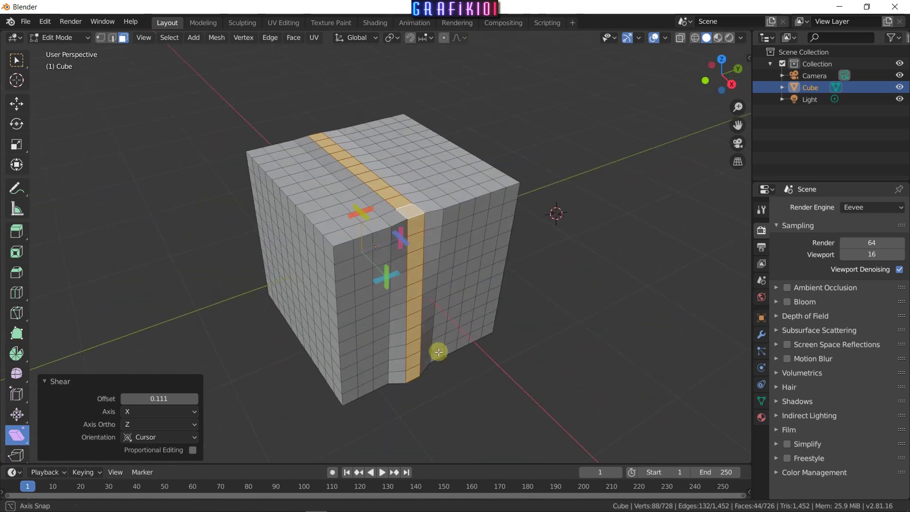
click(194, 438)
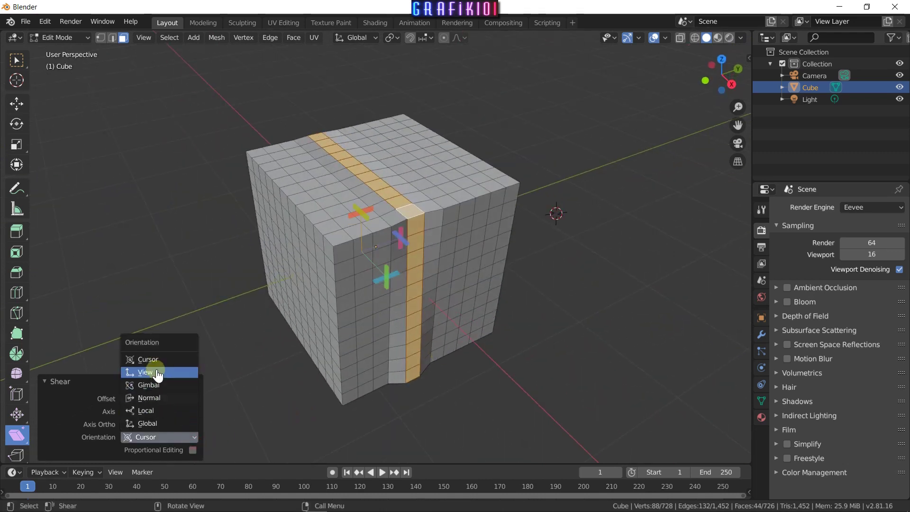
click(150, 372)
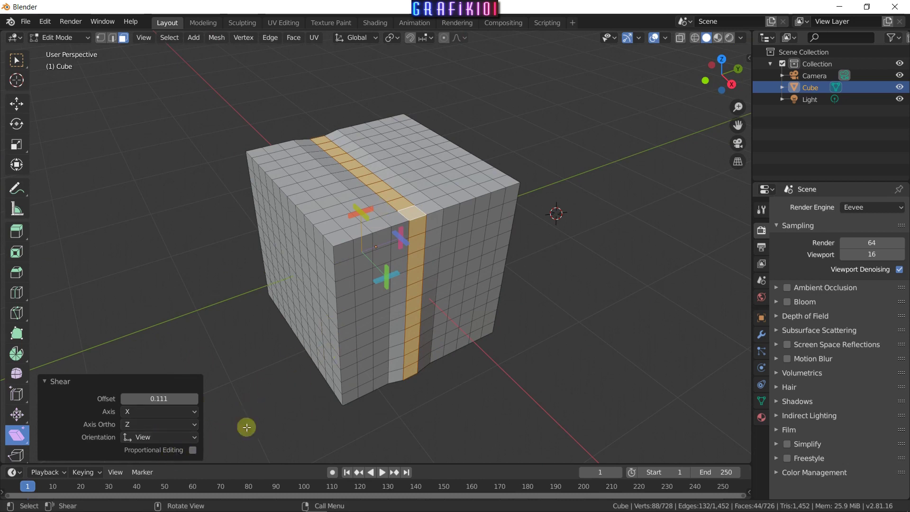
middle_drag(244, 426, 345, 359)
click(181, 438)
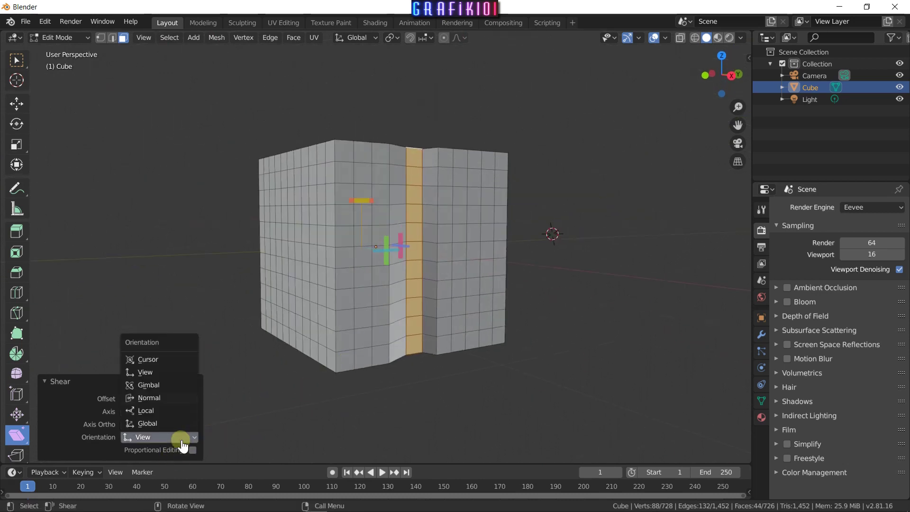
click(171, 425)
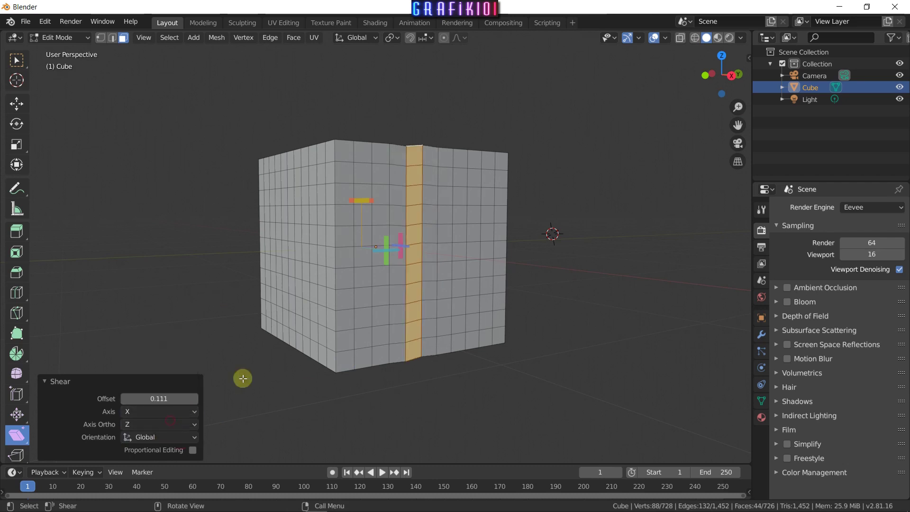
middle_drag(347, 296, 368, 352)
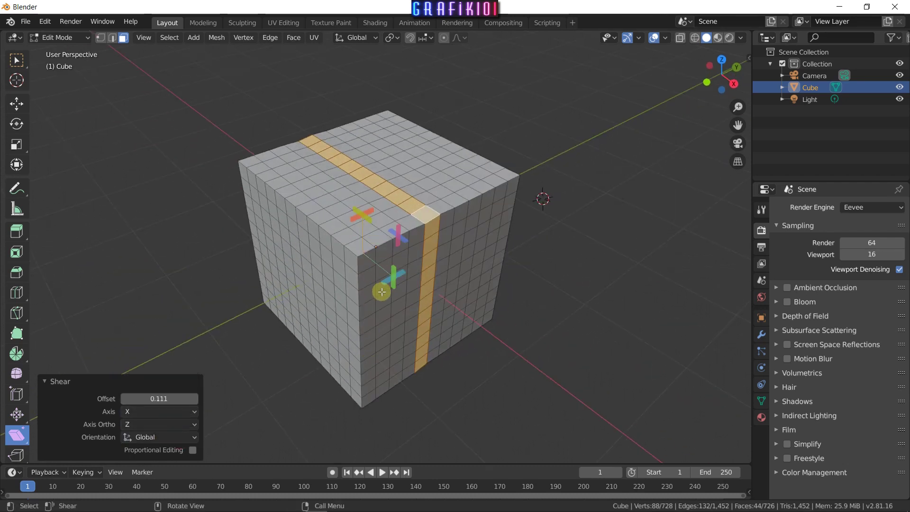
Step: Strongly shear the face loop from right view, ending at Offset -0.821 along Z, ortho X
key(KP_3)
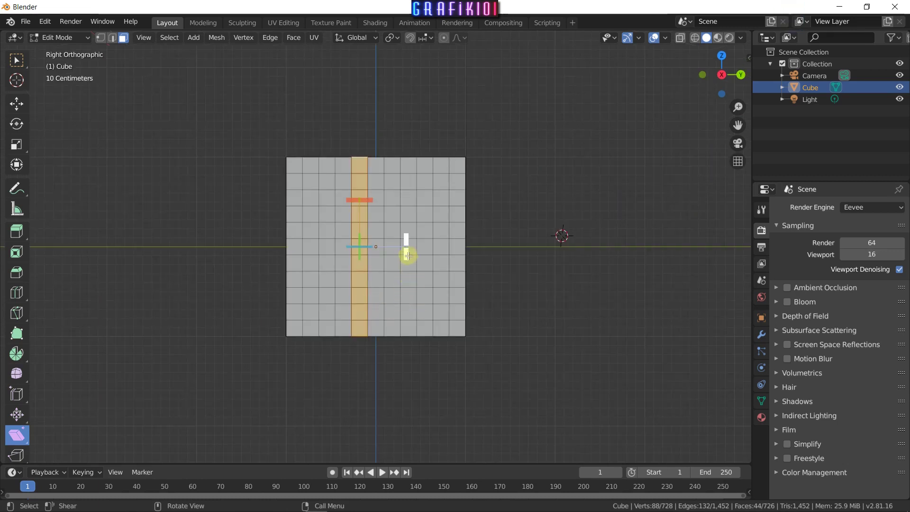
mouse_move(406, 254)
mouse_down()
mouse_move(394, 432)
mouse_move(396, 112)
mouse_move(405, 314)
mouse_move(412, 142)
mouse_move(400, 423)
mouse_move(361, 213)
mouse_move(354, 65)
mouse_up()
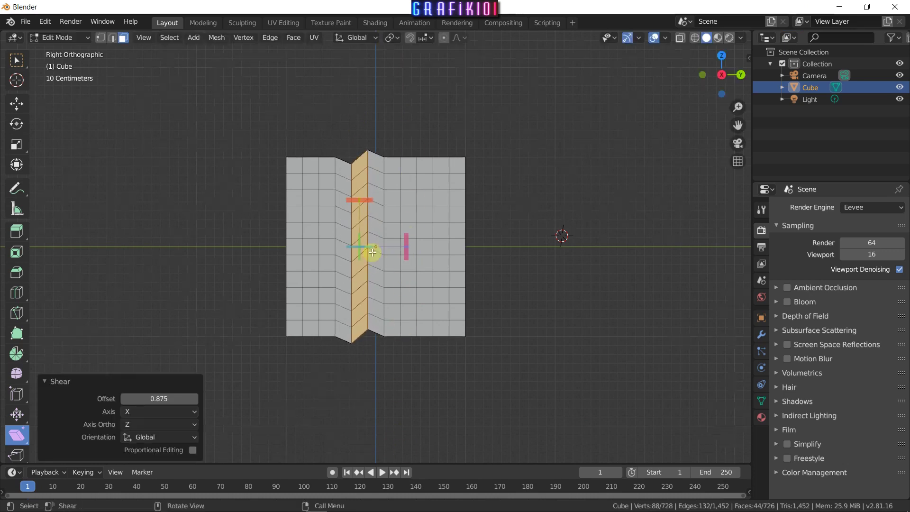
middle_drag(368, 252, 394, 291)
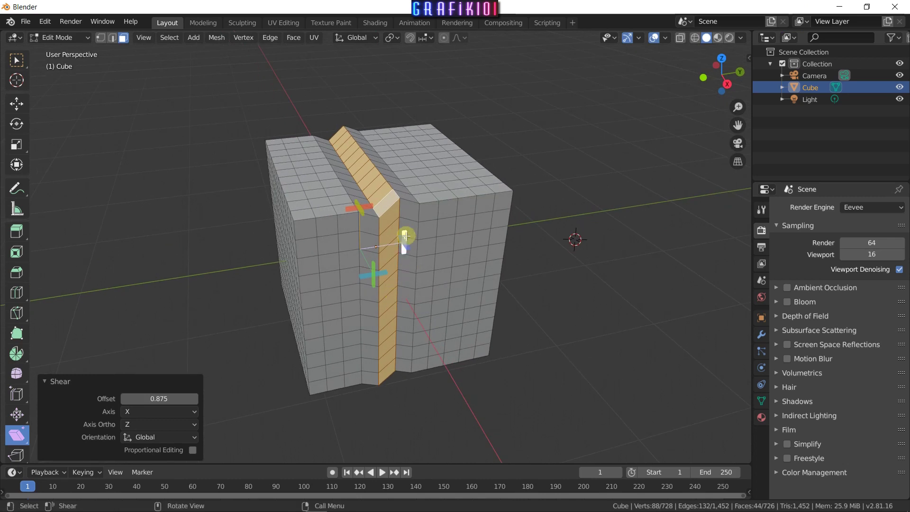
mouse_move(405, 235)
mouse_down()
mouse_move(388, 118)
mouse_move(421, 301)
mouse_move(406, 37)
mouse_move(400, 260)
mouse_move(403, 231)
mouse_move(398, 247)
mouse_move(451, 378)
mouse_move(498, 104)
mouse_move(392, 295)
mouse_up()
scroll(397, 279, up, 3)
scroll(392, 294, down, 3)
Step: Reshear the face loop along Z several times, settling at Offset 0.052 with ortho axis Y
mouse_move(392, 295)
middle_down()
mouse_move(415, 356)
mouse_move(398, 331)
mouse_move(402, 306)
middle_up()
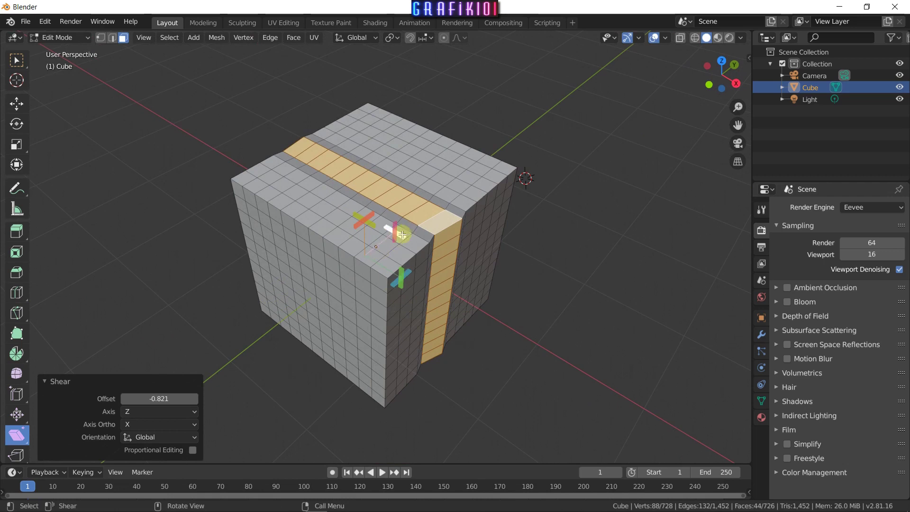
mouse_move(410, 246)
mouse_down()
mouse_move(512, 300)
mouse_move(455, 270)
mouse_move(468, 322)
mouse_up()
middle_drag(468, 322, 408, 325)
scroll(364, 297, up, 3)
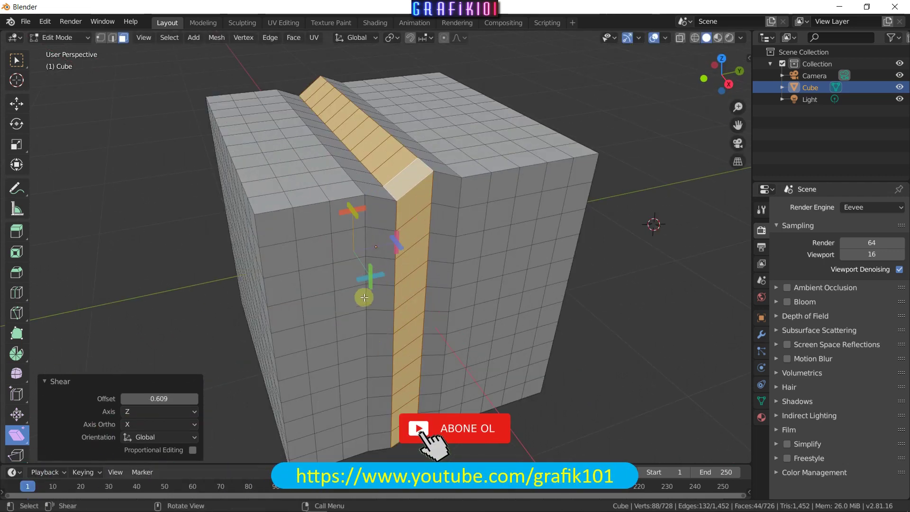
drag(378, 278, 441, 274)
drag(428, 274, 376, 283)
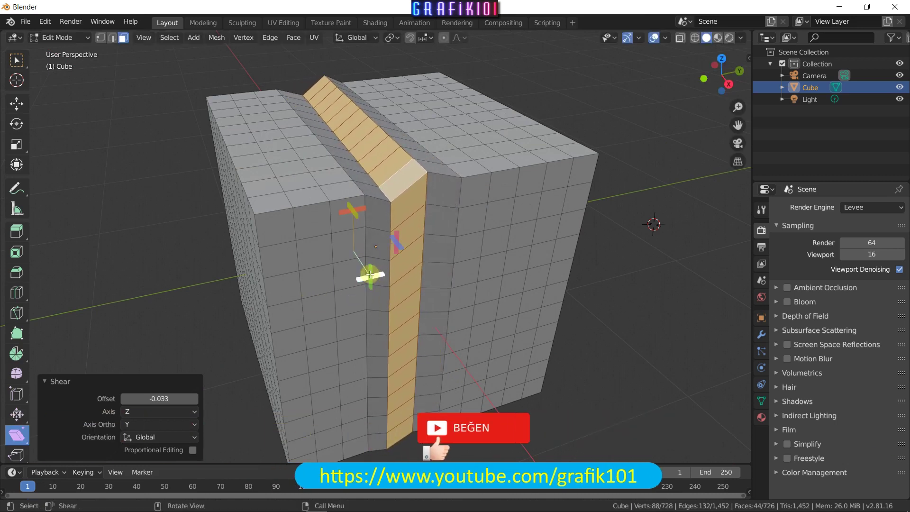
mouse_move(369, 273)
mouse_down()
mouse_move(395, 342)
mouse_move(388, 177)
mouse_move(349, 242)
mouse_move(376, 209)
mouse_move(407, 308)
mouse_up()
middle_drag(406, 308, 414, 283)
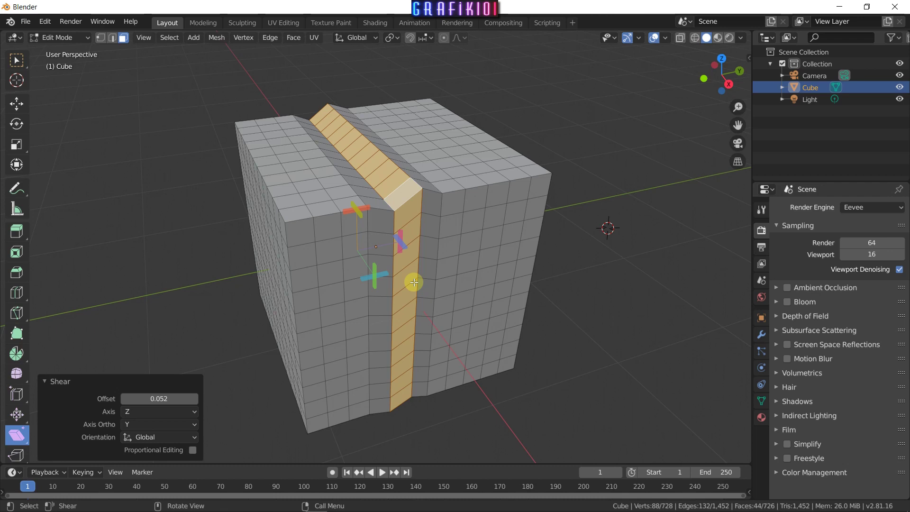
Step: Enable proportional editing on the Z shear with 0.830 falloff size, then bring up the new-file templates
click(193, 450)
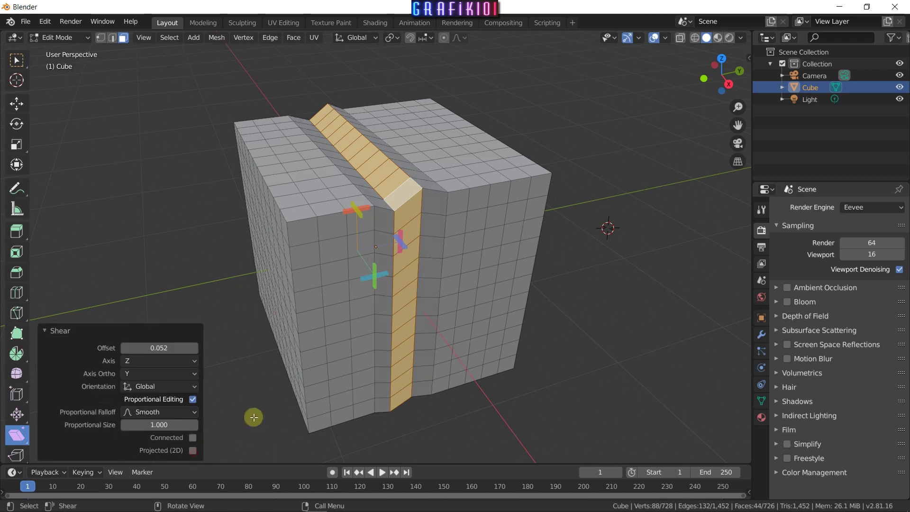
scroll(379, 346, down, 3)
mouse_move(386, 345)
middle_down()
mouse_move(325, 346)
mouse_move(386, 362)
middle_up()
scroll(364, 354, up, 3)
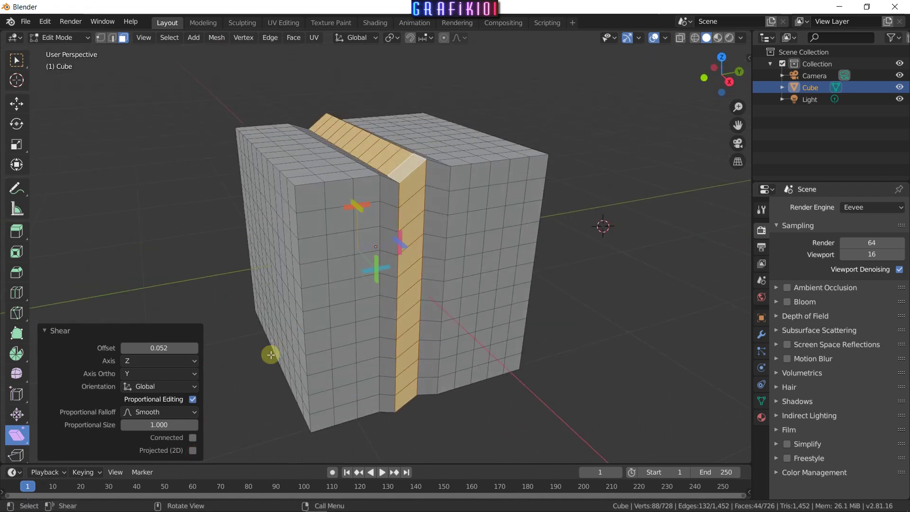
mouse_move(161, 424)
mouse_down()
mouse_move(864, 373)
mouse_move(28, 376)
mouse_move(887, 372)
mouse_up()
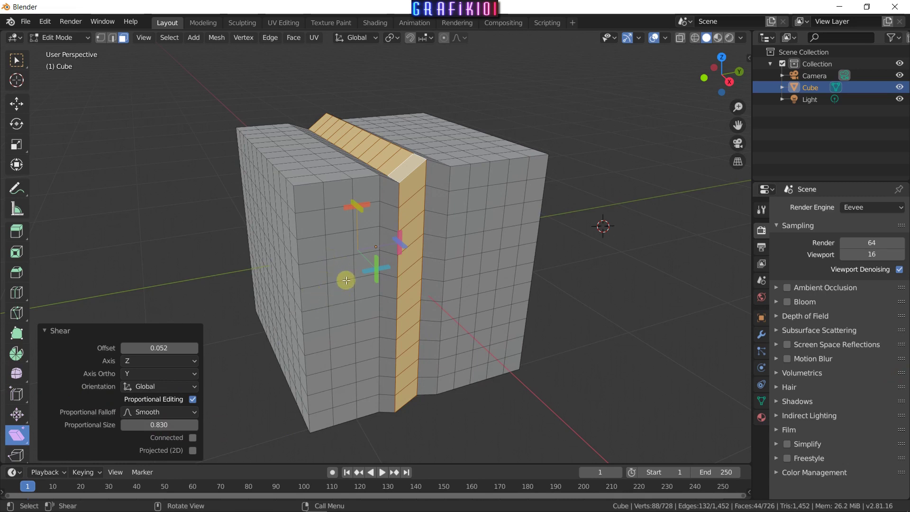
key(ctrl+n)
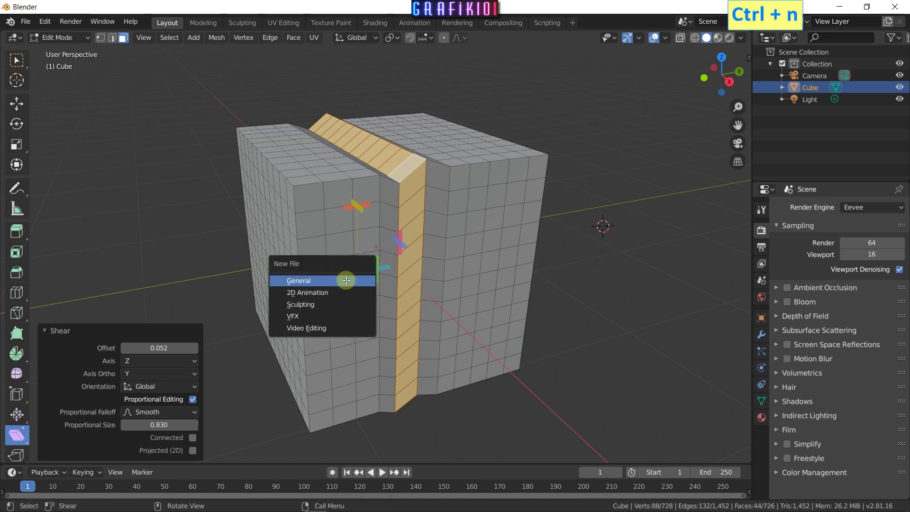
Step: Start a new General file without saving and delete the default cube
click(346, 280)
click(474, 278)
key(x)
click(386, 273)
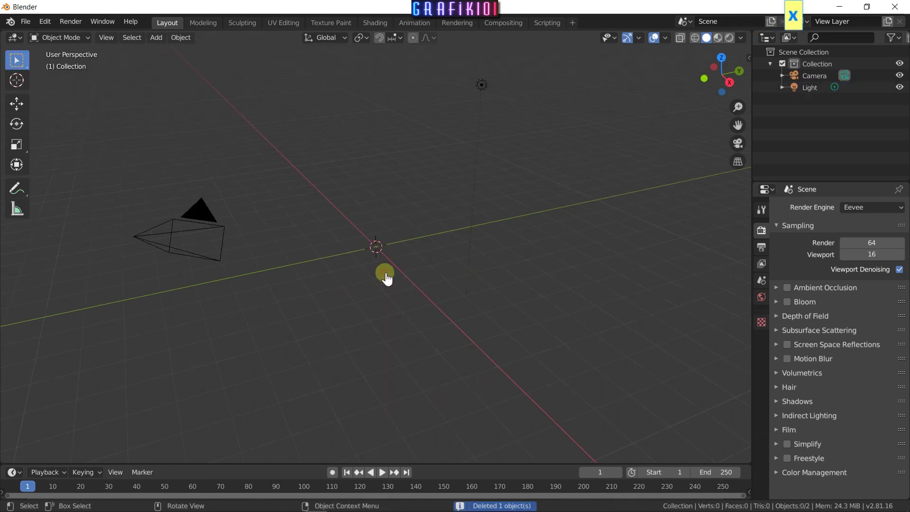
Step: Add a mesh plane and view it from the top
key(shift+a)
click(434, 251)
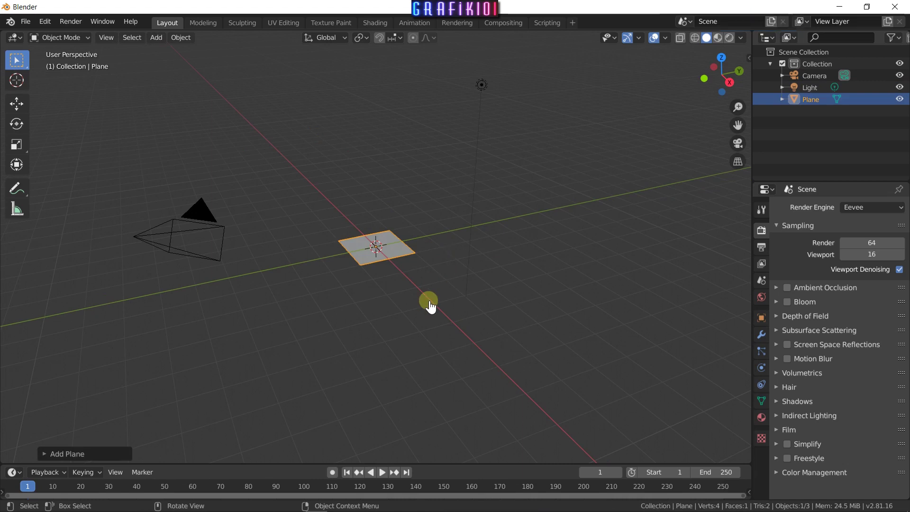
key(KP_7)
scroll(428, 303, up, 2)
scroll(426, 302, up, 1)
scroll(446, 305, down, 1)
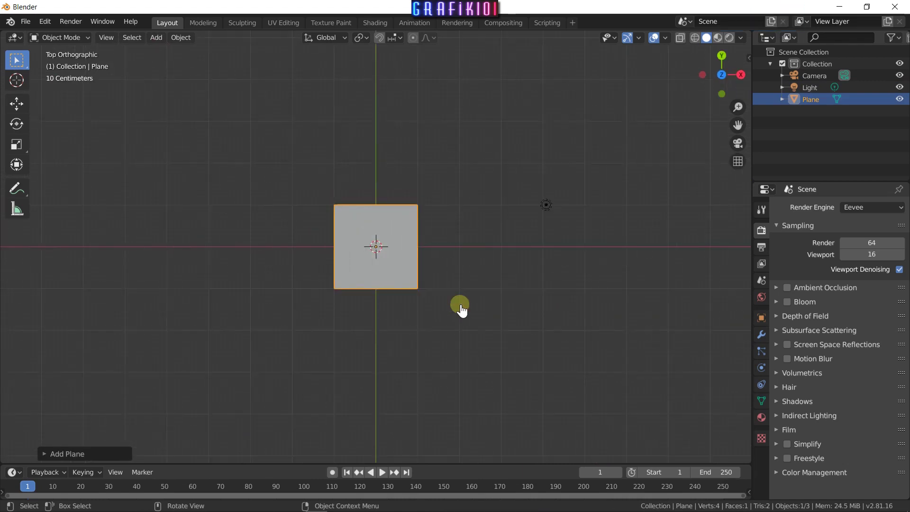
scroll(459, 309, up, 3)
Step: In Edit Mode, deselect all and box-select only the plane's top edge
key(Tab)
key(alt+a)
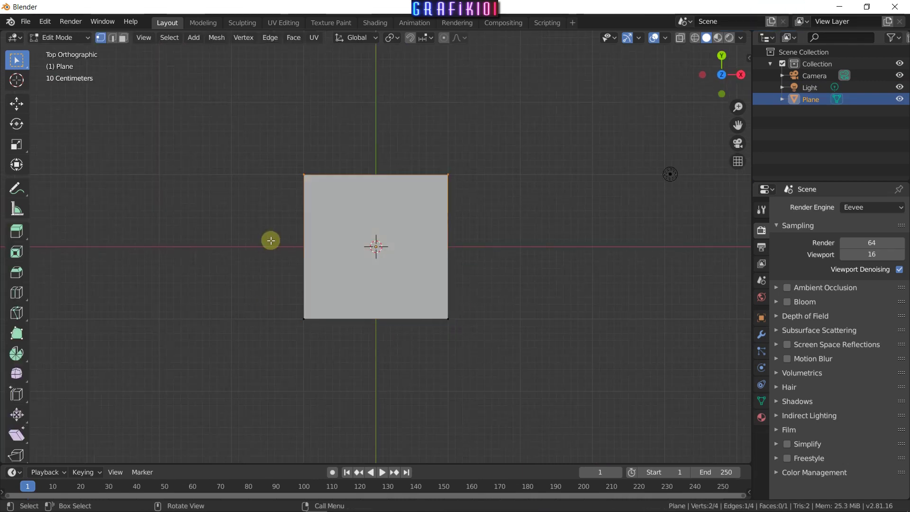
drag(260, 155, 505, 199)
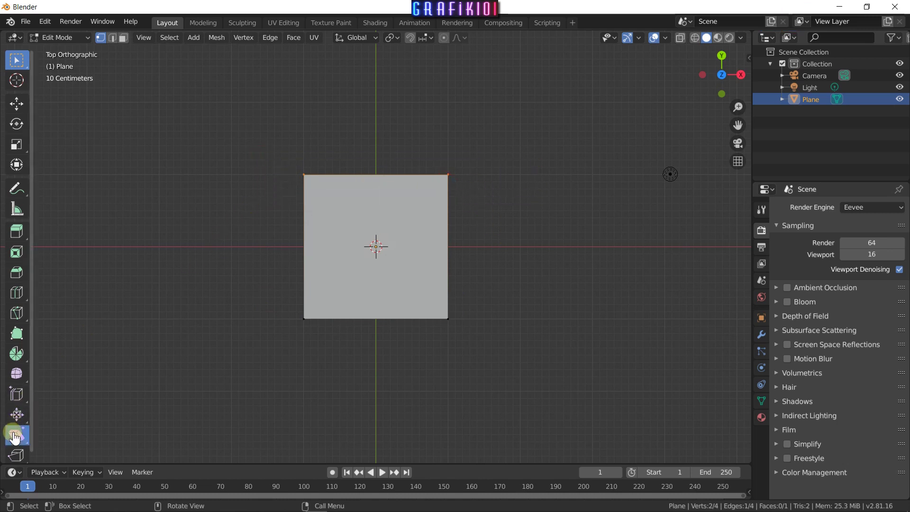
Step: Shear the plane's top edge into a slant with a shear offset of 1.000
mouse_move(16, 434)
mouse_down()
mouse_move(96, 442)
mouse_move(97, 435)
mouse_up()
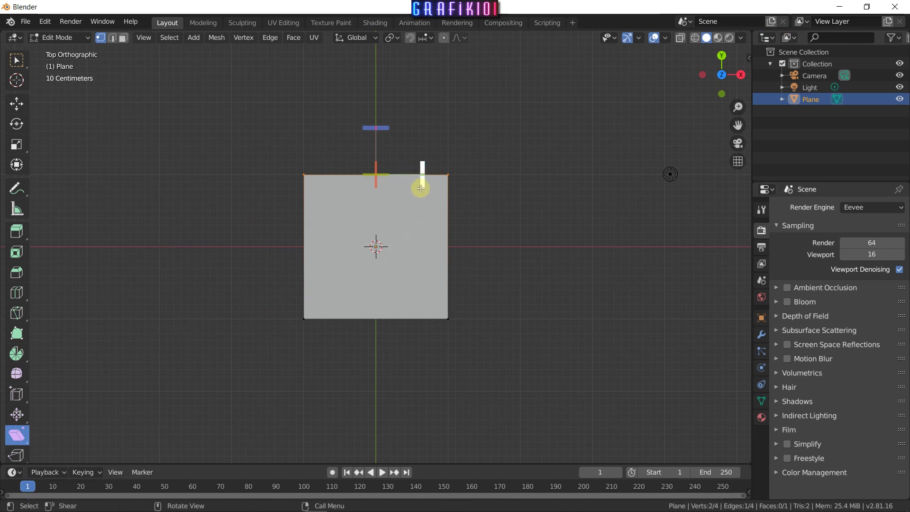
drag(422, 183, 413, 109)
click(51, 454)
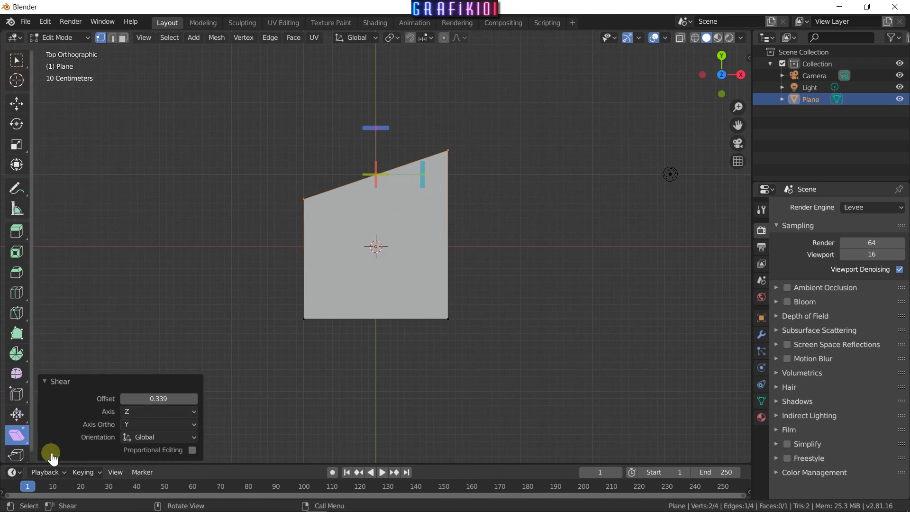
double_click(158, 398)
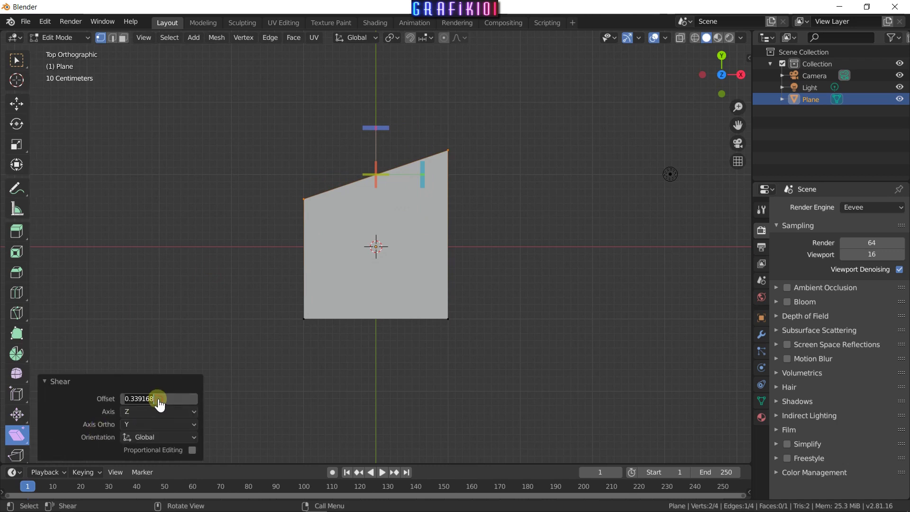
text(1)
key(Return)
scroll(441, 349, down, 2)
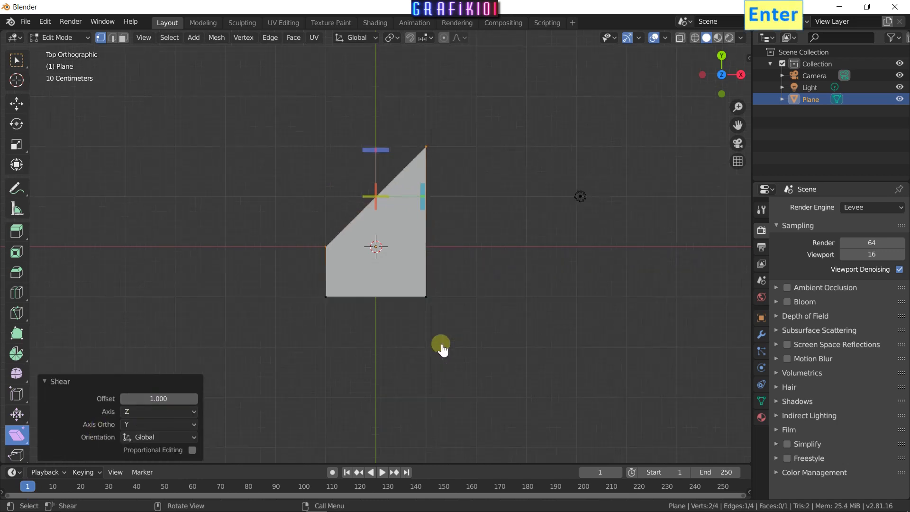
scroll(440, 348, down, 1)
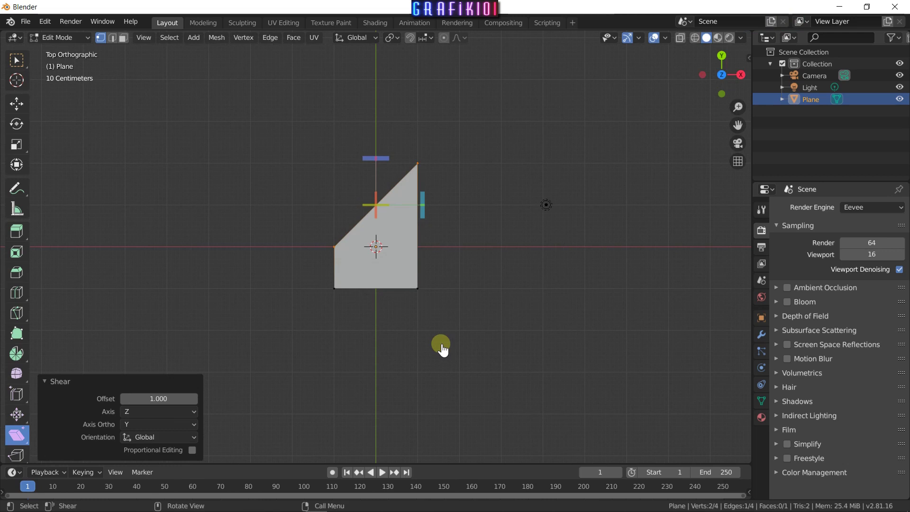
Step: Extrude the slanted edge 5.66 m to the left along X
key(e)
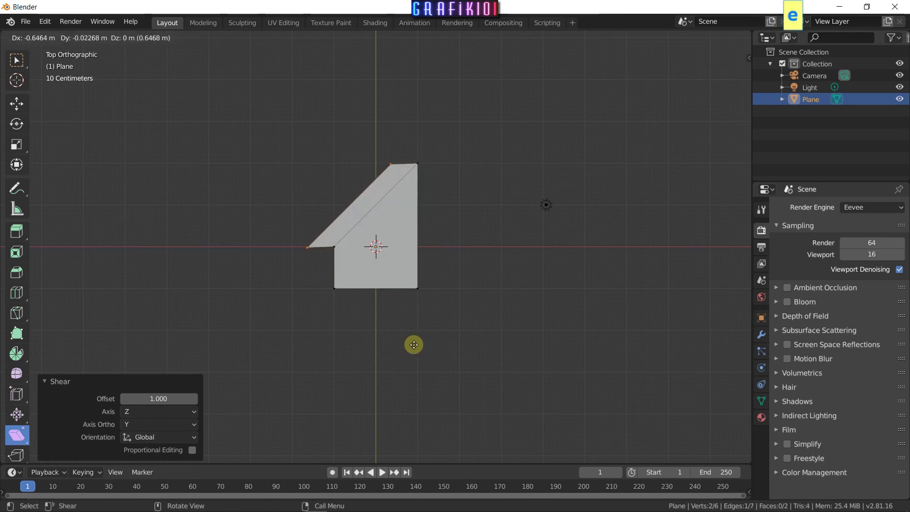
key(x)
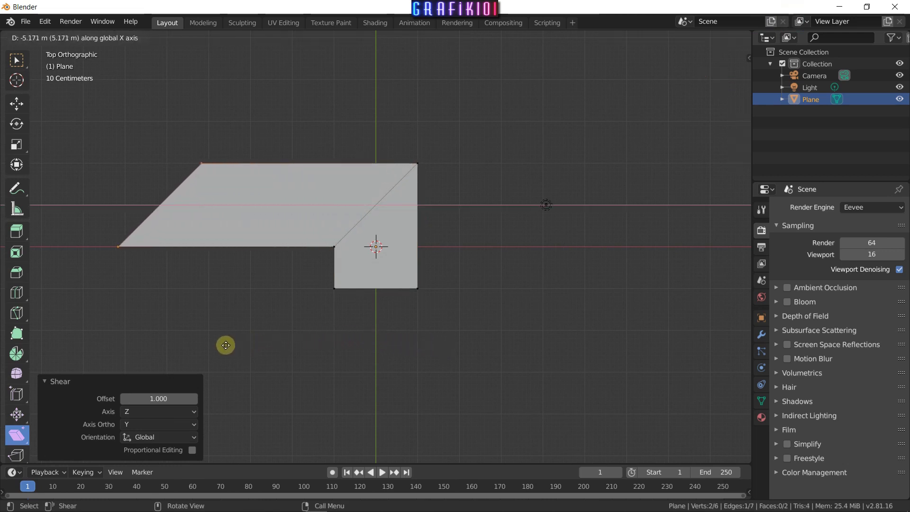
click(205, 344)
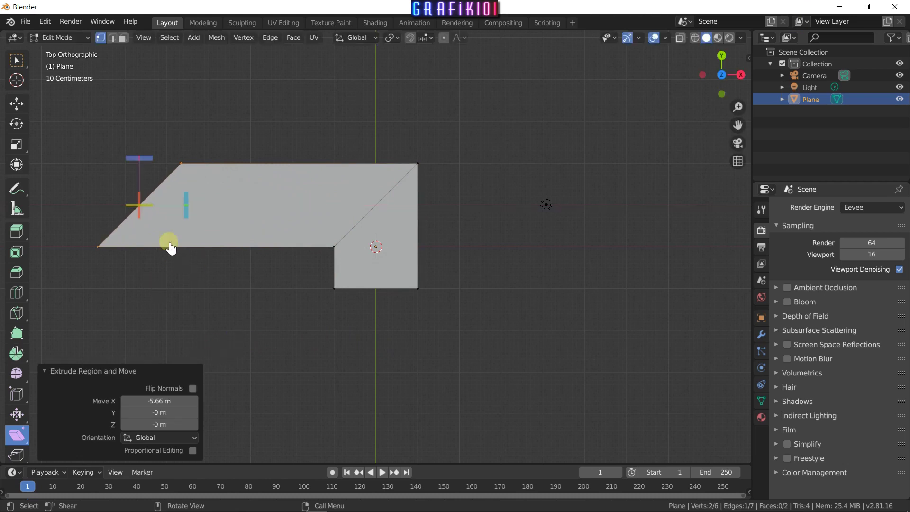
Step: Extrude the left edge 3.55 m upward
key(e)
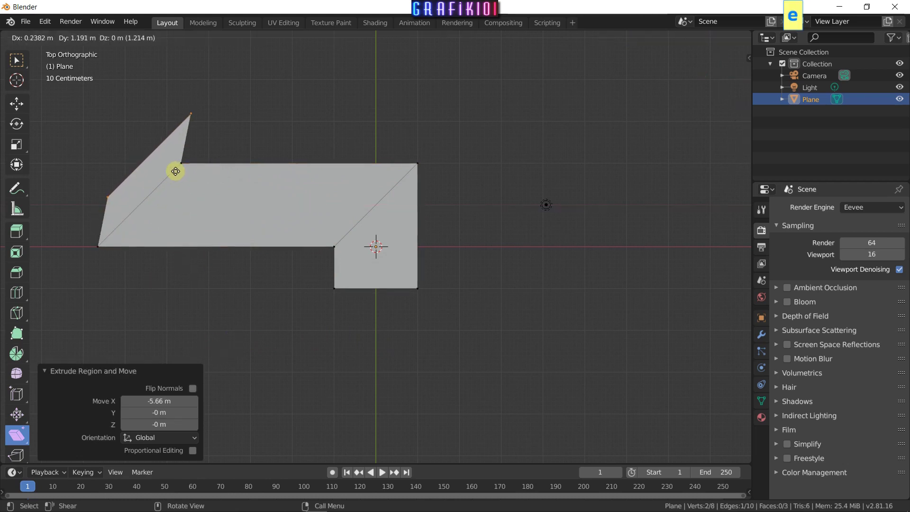
click(161, 71)
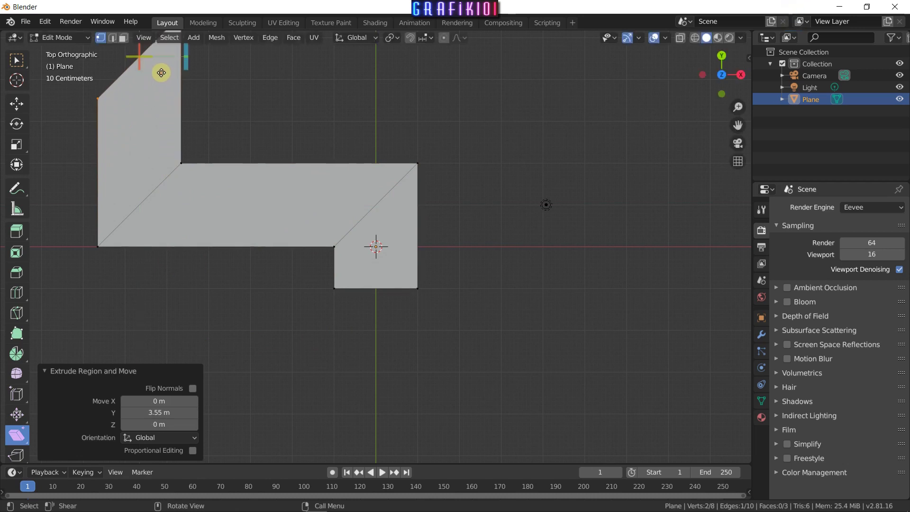
scroll(220, 151, down, 1)
scroll(220, 151, down, 1)
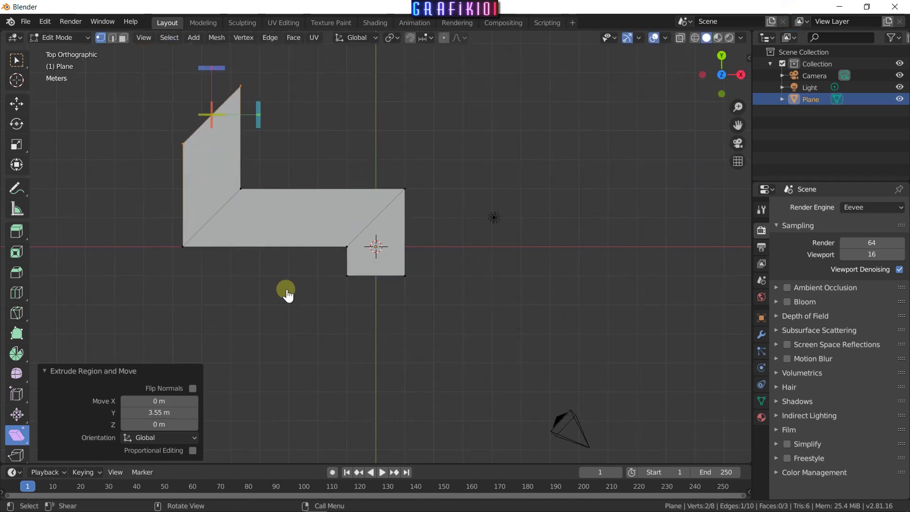
click(341, 276)
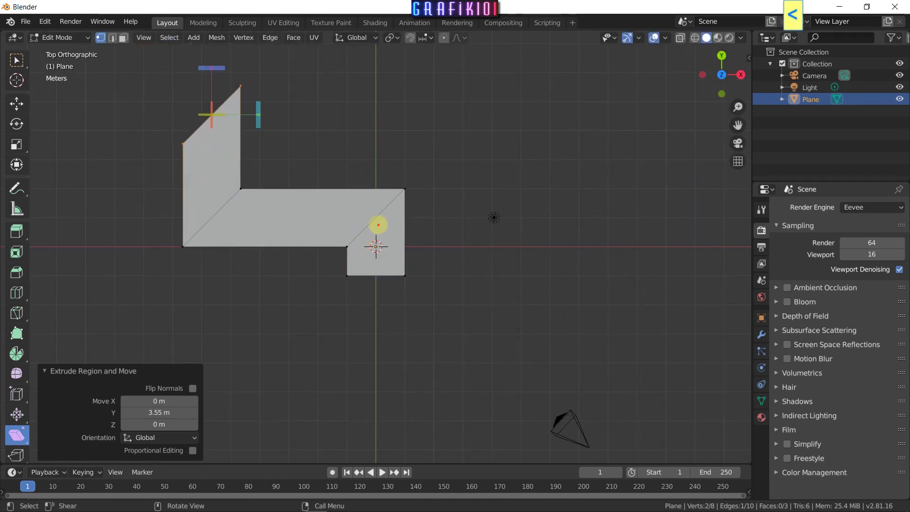
Step: Shear the upward strip's top edge with an offset of -2.000
drag(378, 224, 408, 275)
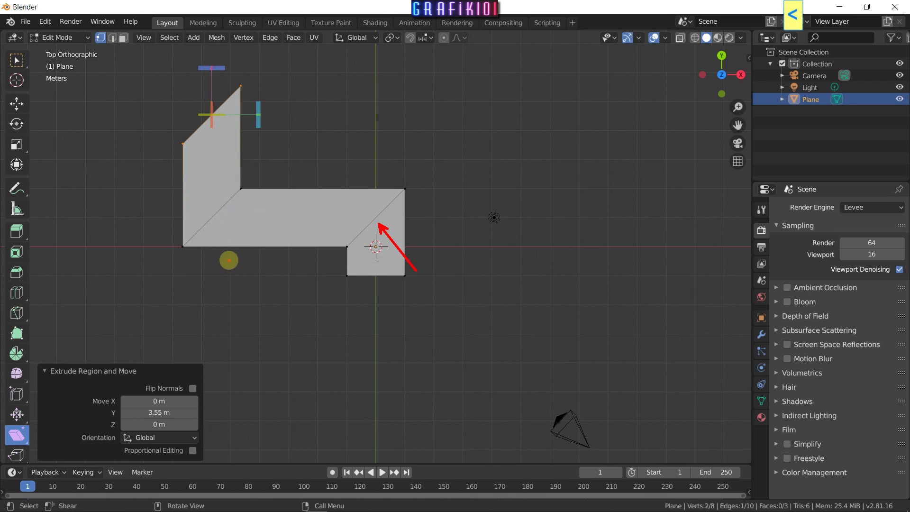
key(Escape)
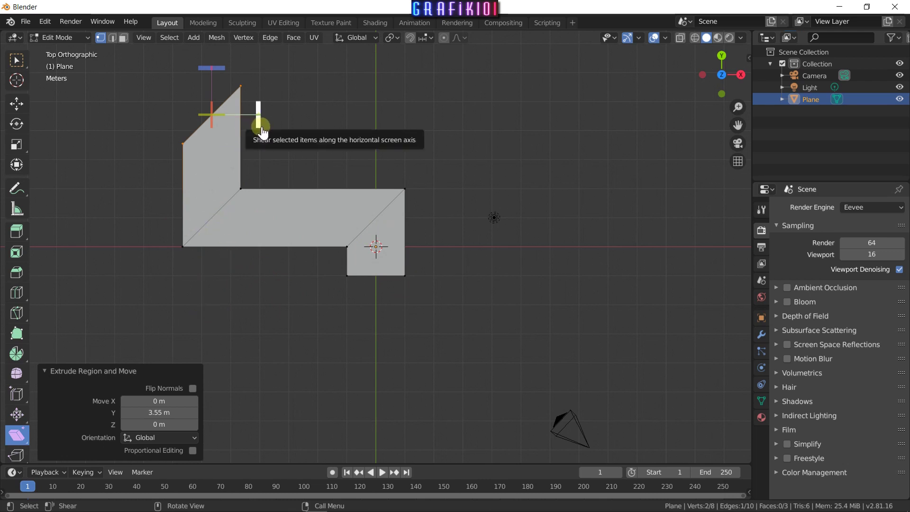
mouse_move(263, 132)
mouse_down()
mouse_move(237, 309)
mouse_move(172, 161)
mouse_up()
double_click(158, 399)
text(-)
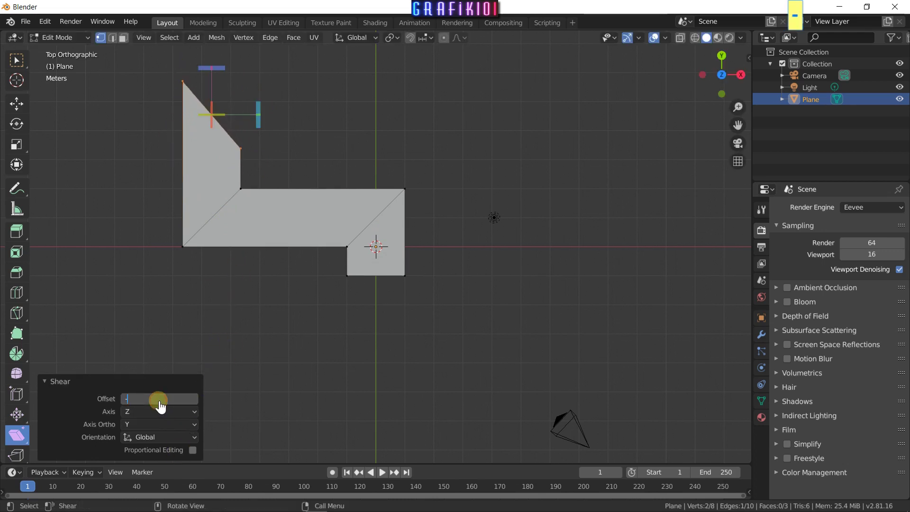
text(2)
key(Return)
Step: Extrude the sheared top edge 8.77 m to the right along X
key(e)
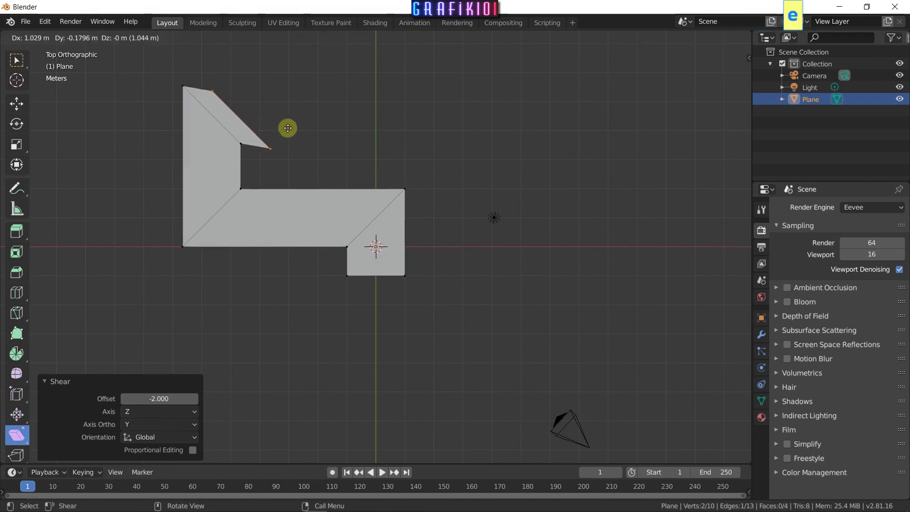
key(x)
click(511, 136)
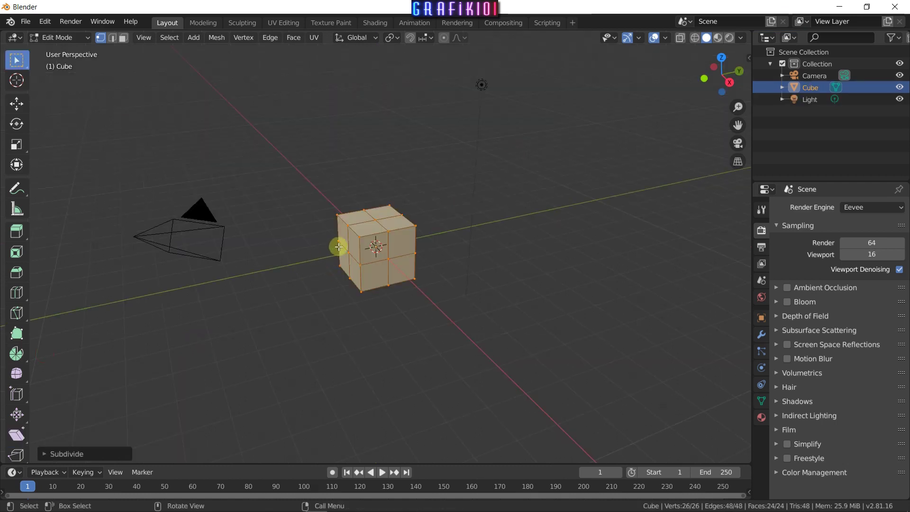
Step: Set the cube's Subdivide to 10 cuts, giving 726 faces
click(51, 454)
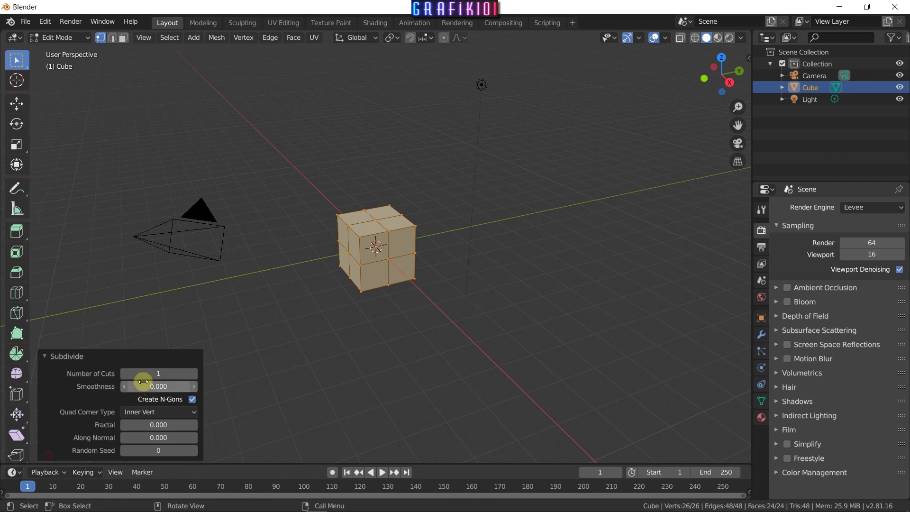
double_click(147, 374)
text(10)
key(Return)
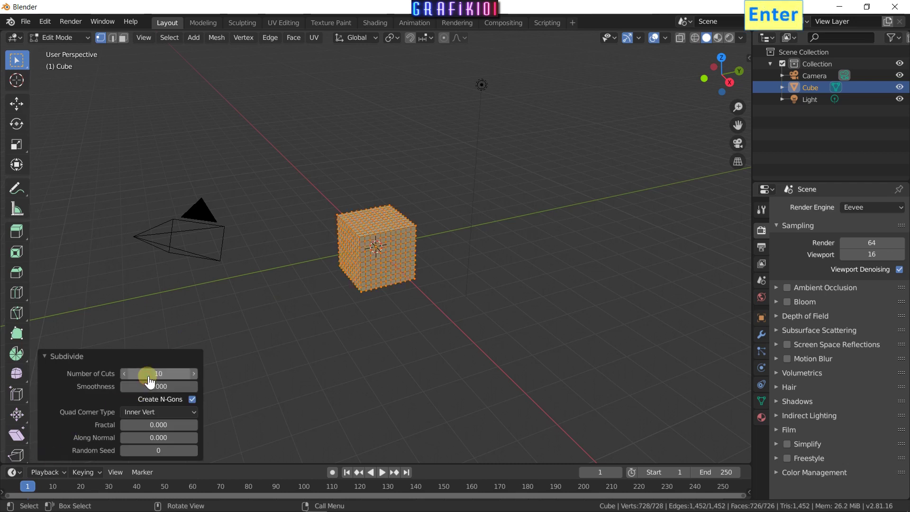
click(45, 355)
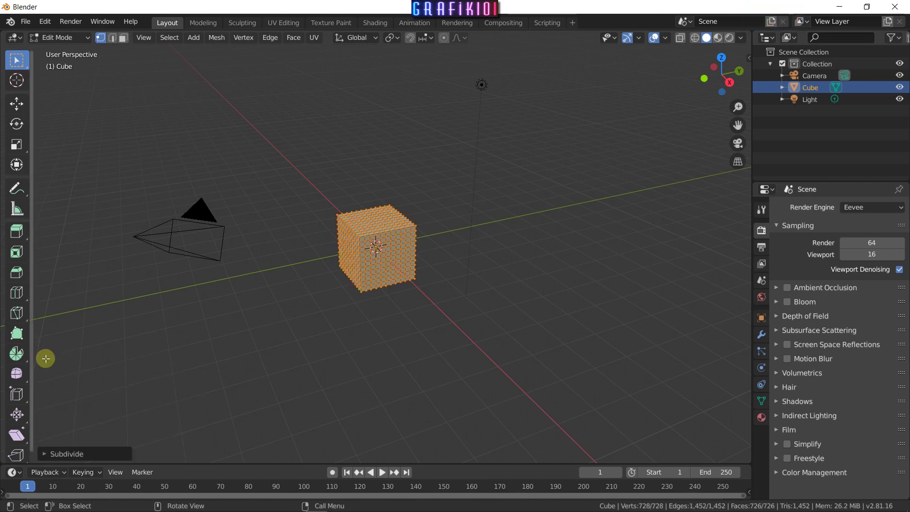
click(17, 435)
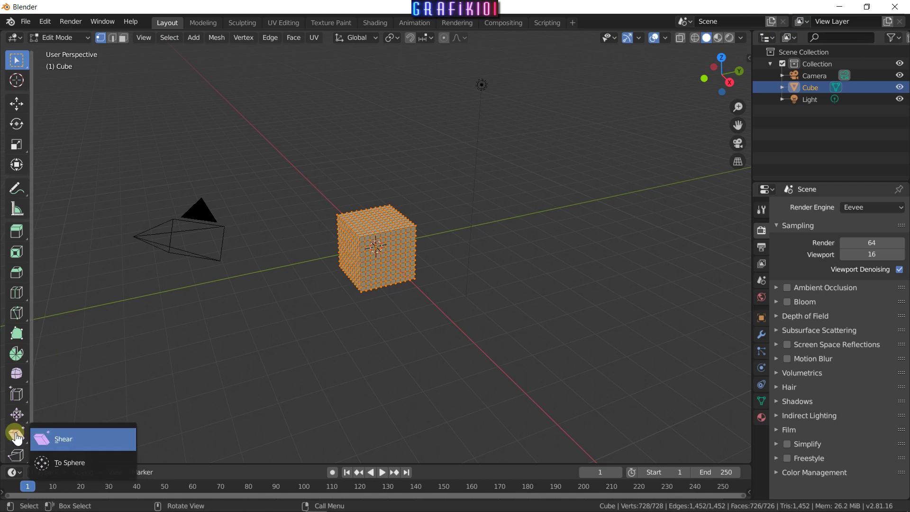
Step: Spherify the subdivided cube with To Sphere at factor 1.000 and orbit to inspect it
click(79, 467)
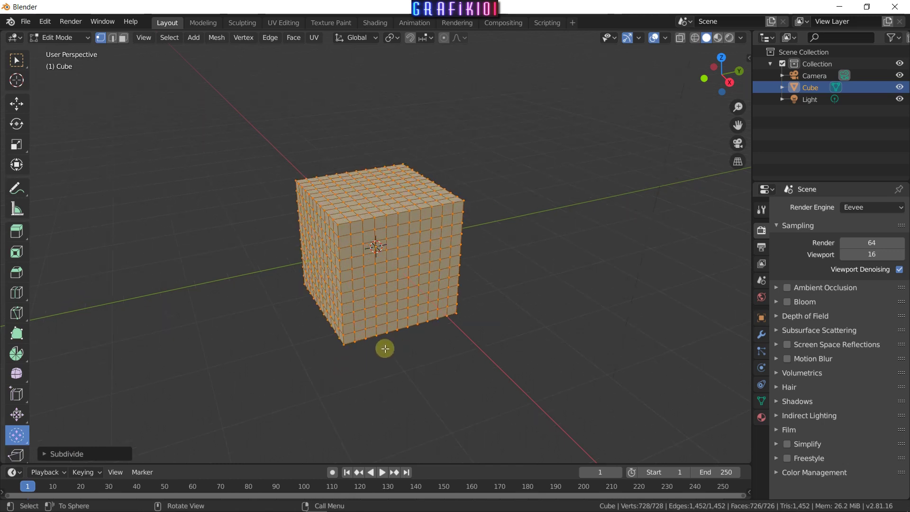
drag(363, 367, 529, 354)
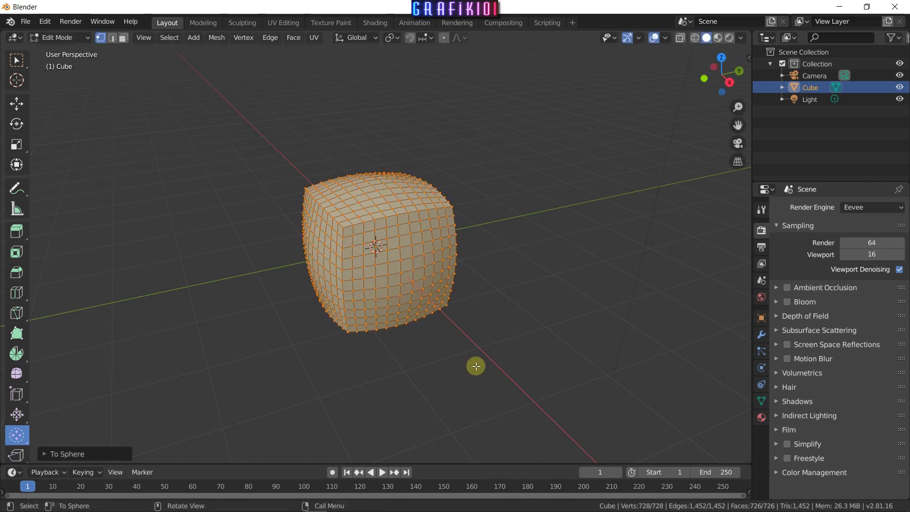
click(43, 454)
drag(153, 438, 192, 437)
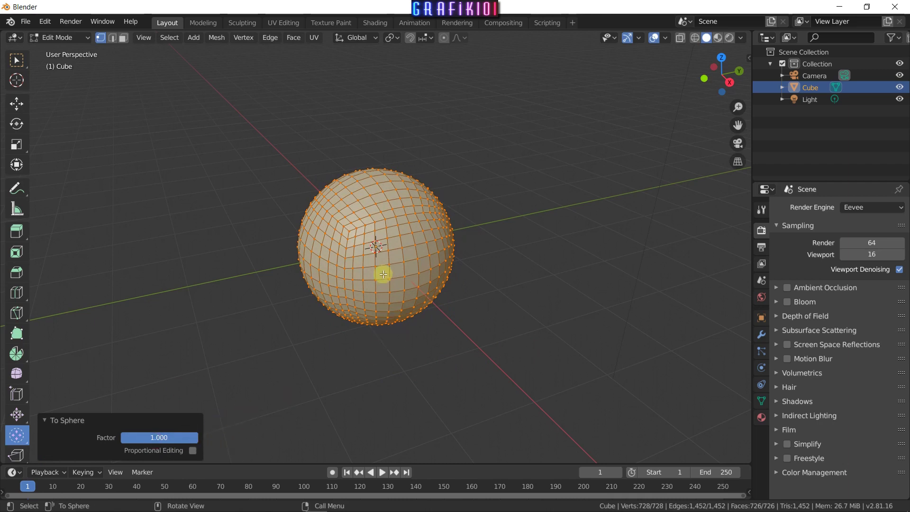
mouse_move(417, 340)
middle_down()
mouse_move(286, 325)
mouse_move(306, 307)
mouse_move(364, 356)
middle_up()
Step: Undo the spherify, scale the cube about 2.97 along Y, and switch to face select
key(ctrl+z)
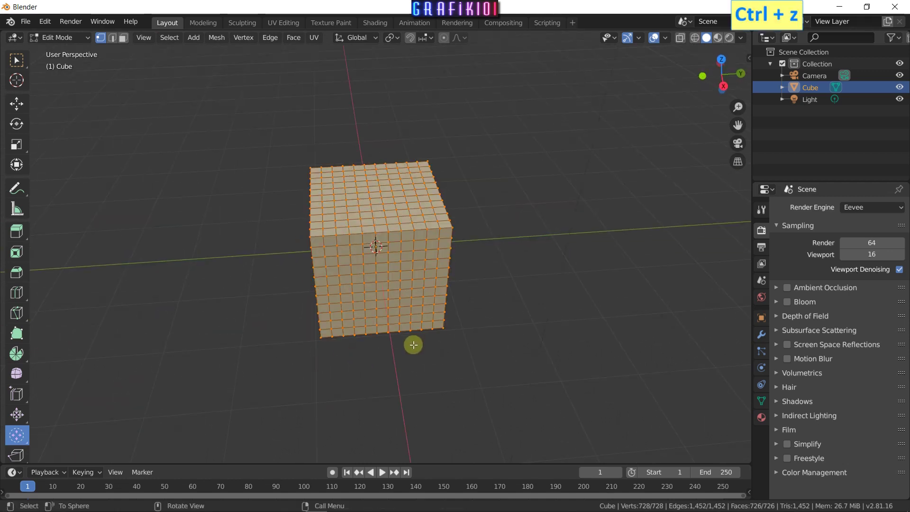
key(s)
key(y)
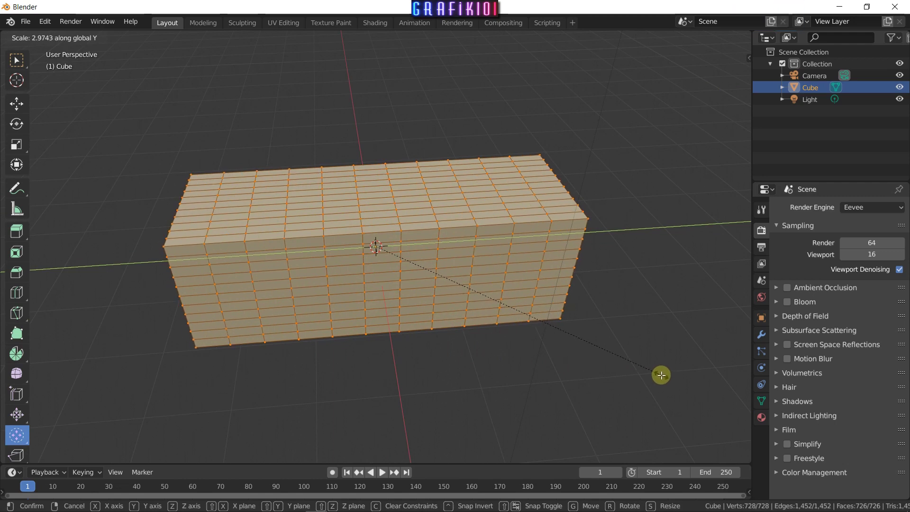
click(645, 377)
key(3)
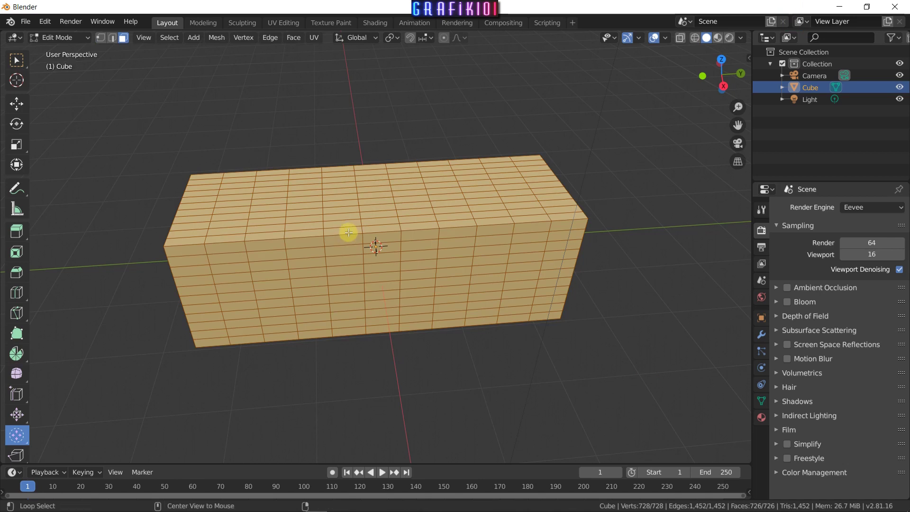
Step: Select three adjacent vertical face loops (132 faces) across the box's middle
alt+click(349, 232)
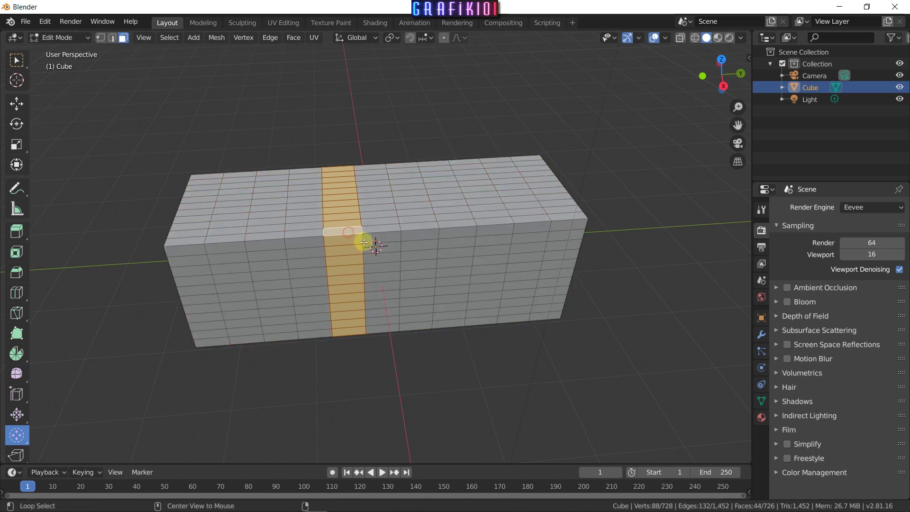
alt+shift+click(385, 231)
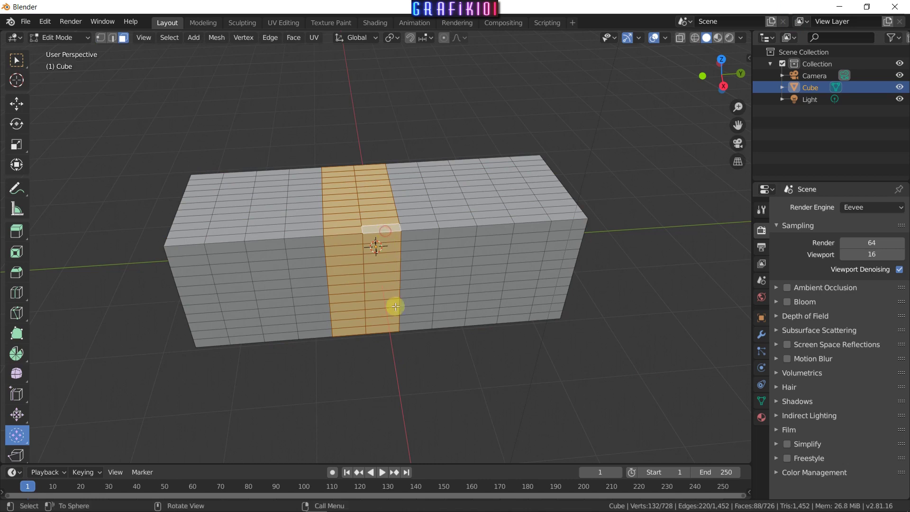
alt+shift+click(416, 231)
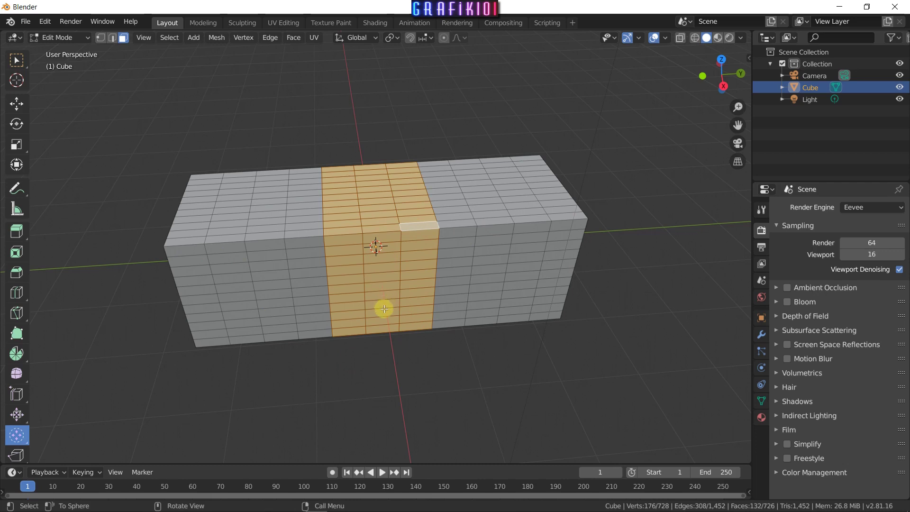
Step: Apply To Sphere at factor 1 to the three-loop band, bulging it into a ball
drag(291, 390, 587, 400)
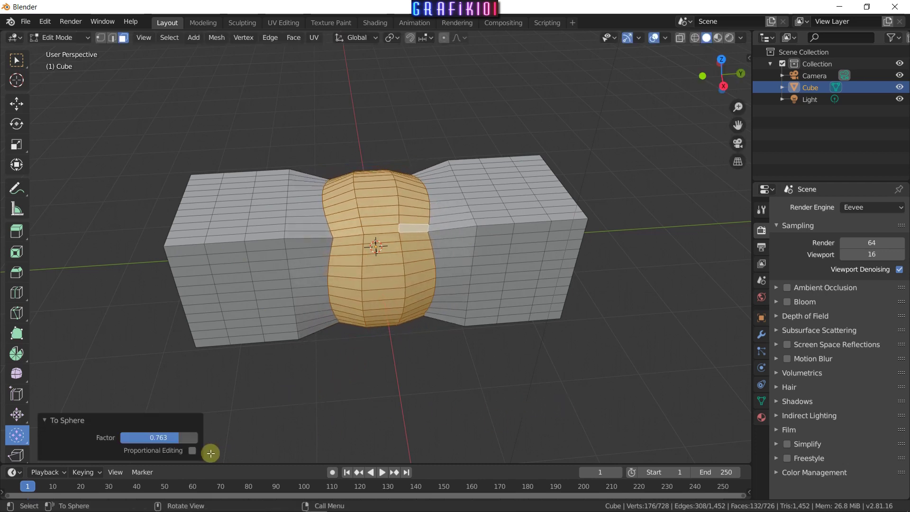
click(157, 437)
text(1)
key(Return)
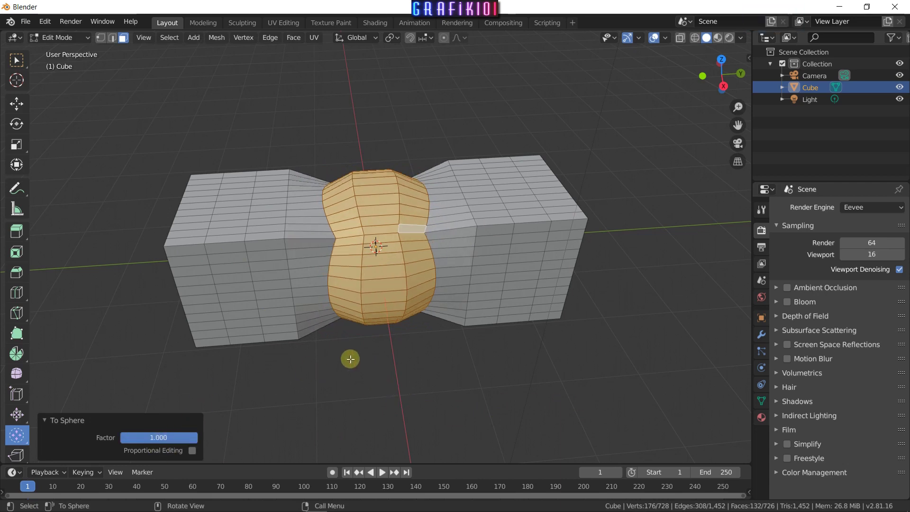
scroll(374, 376, up, 1)
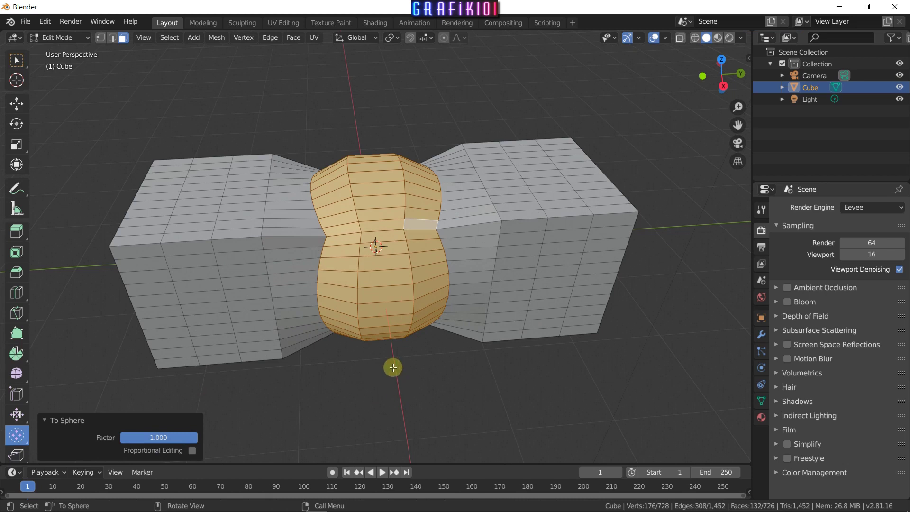
scroll(393, 367, down, 3)
middle_drag(386, 364, 390, 345)
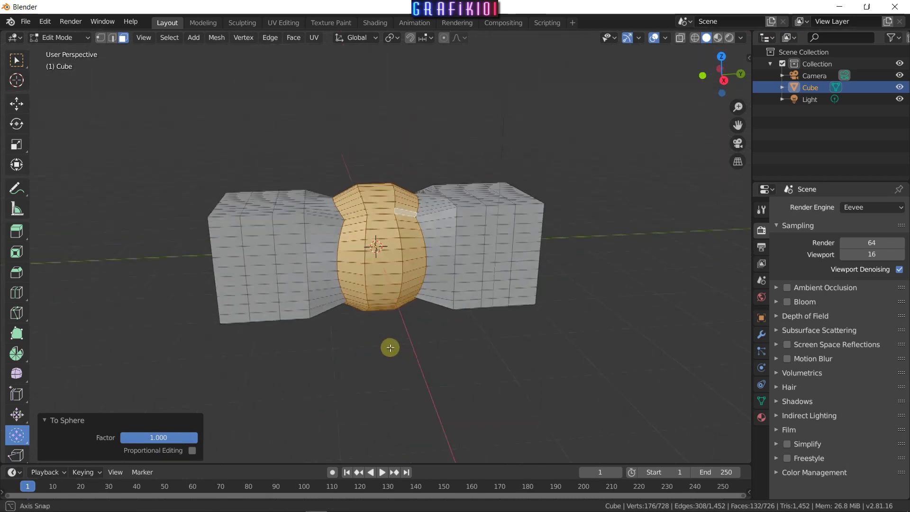
Step: Enable proportional editing on To Sphere, try Constant then Random falloff, and raise size to 3.350
click(192, 450)
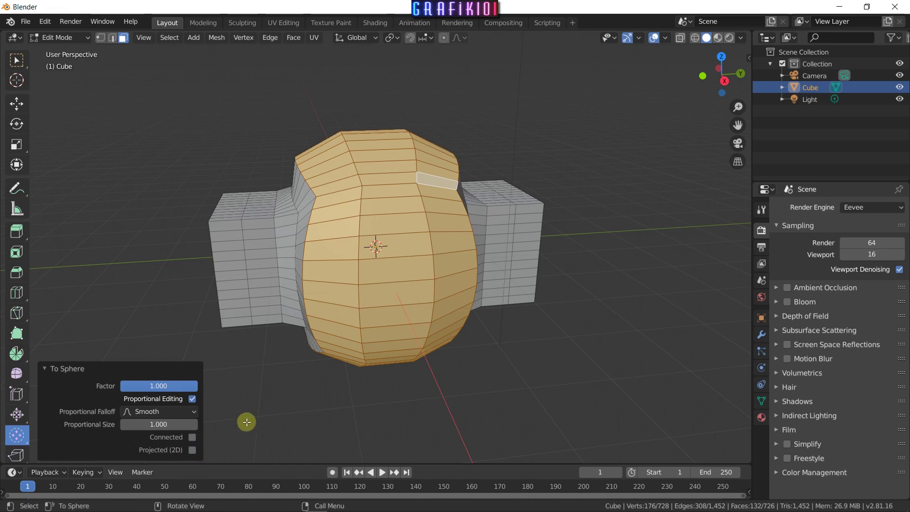
mouse_move(158, 424)
mouse_down()
mouse_move(262, 431)
mouse_move(163, 441)
mouse_move(194, 452)
mouse_move(230, 509)
mouse_move(266, 461)
mouse_move(188, 463)
mouse_move(168, 423)
mouse_up()
click(162, 412)
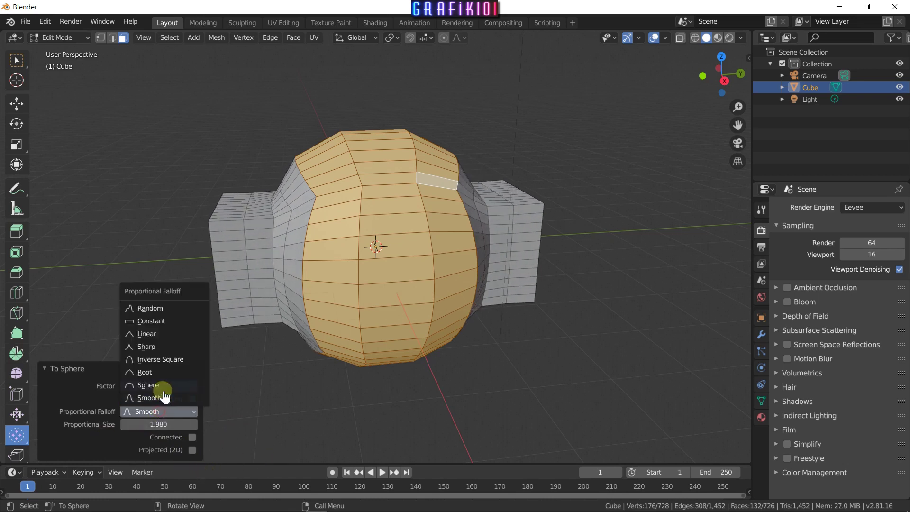
click(172, 321)
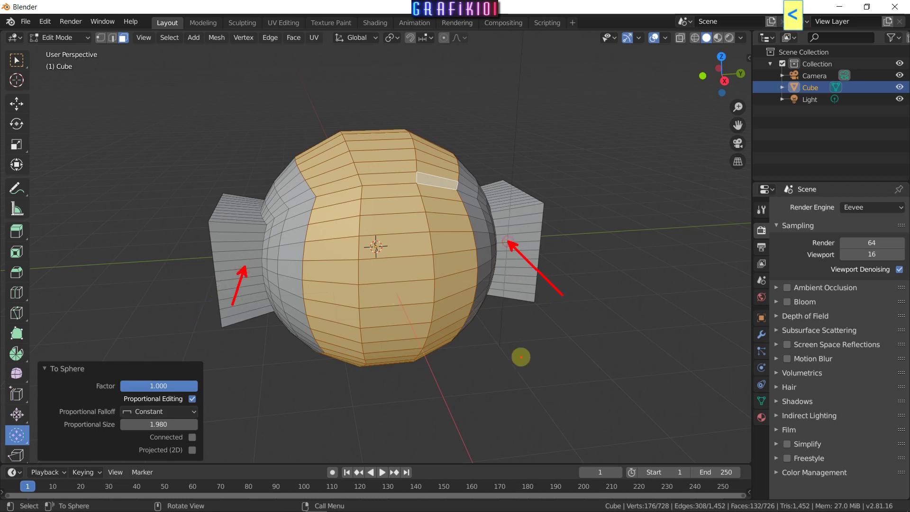
click(156, 411)
click(160, 309)
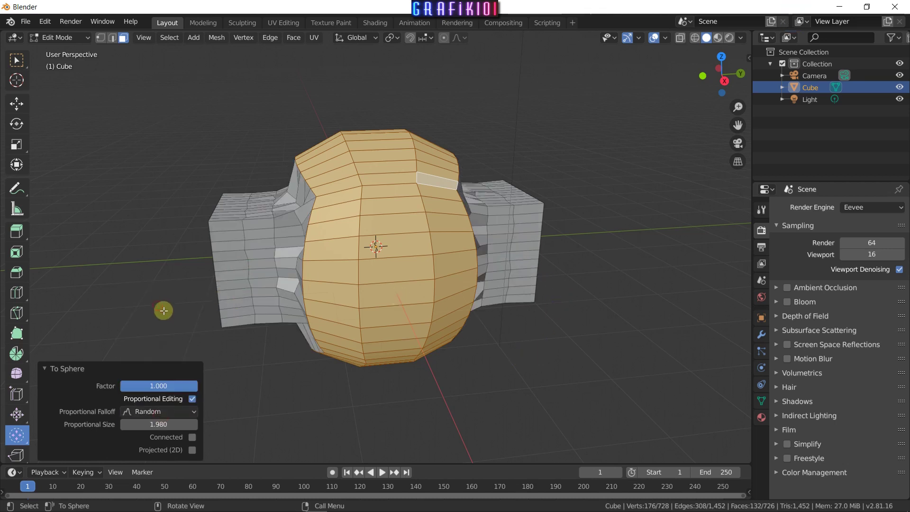
middle_drag(165, 309, 362, 345)
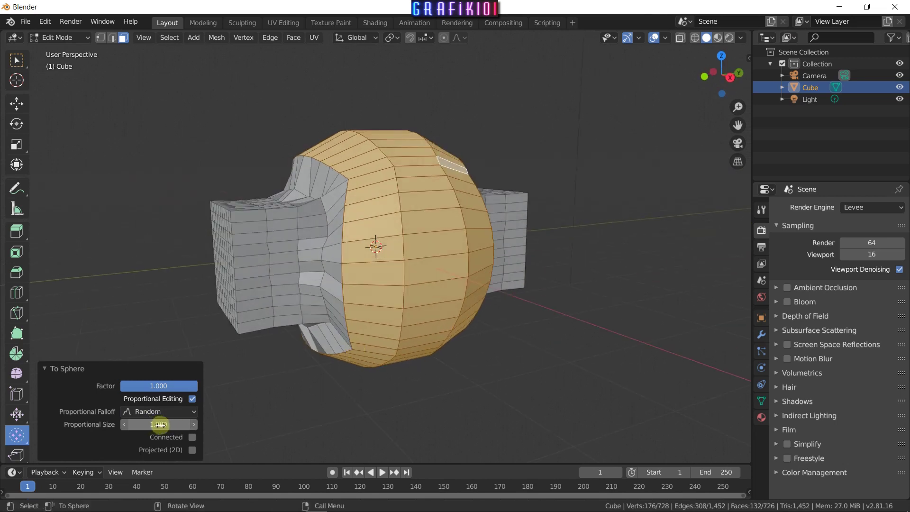
mouse_move(160, 424)
mouse_down()
mouse_move(241, 448)
mouse_move(172, 441)
mouse_move(232, 446)
mouse_move(223, 445)
mouse_up()
Step: Switch the proportional falloff to Sphere and lower the To Sphere factor to 0.442
click(154, 412)
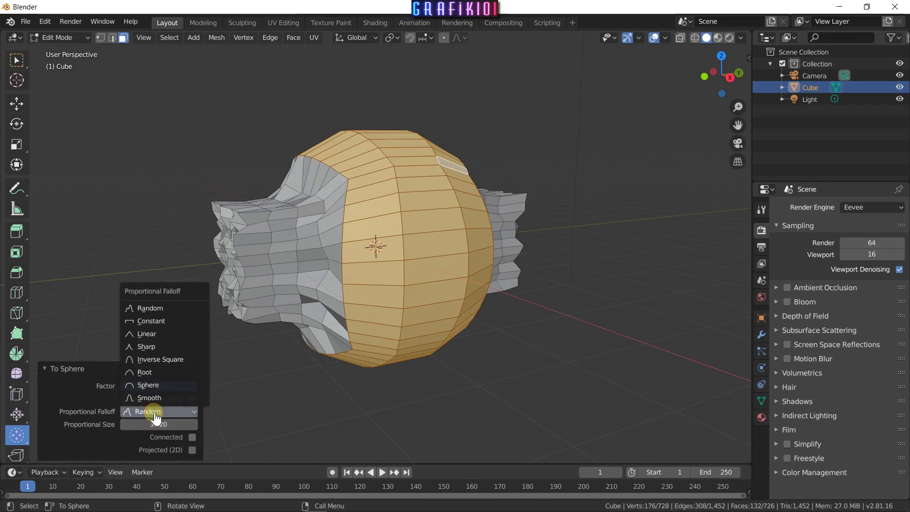
click(152, 385)
mouse_move(460, 296)
middle_down()
mouse_move(372, 337)
mouse_move(339, 301)
mouse_move(370, 322)
middle_up()
middle_drag(450, 325, 445, 327)
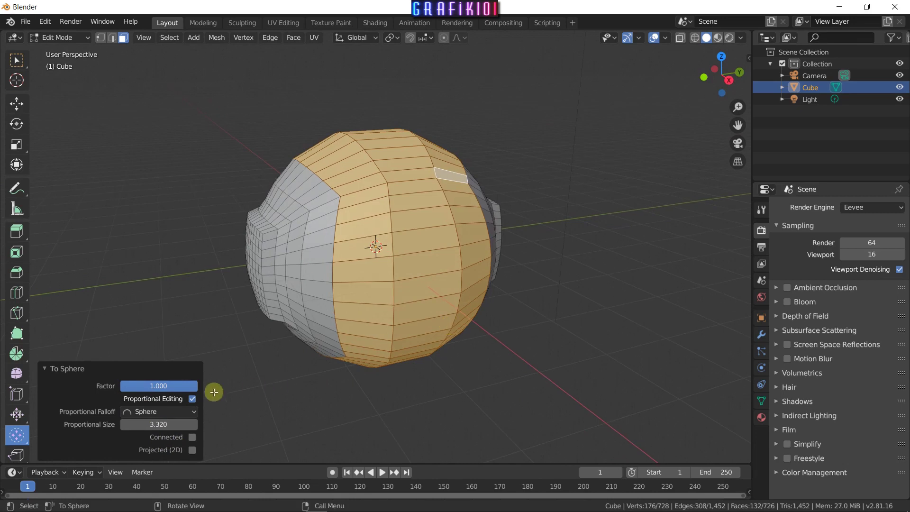
mouse_move(187, 392)
mouse_down()
mouse_move(67, 399)
mouse_move(237, 419)
mouse_move(98, 409)
mouse_move(179, 437)
mouse_up()
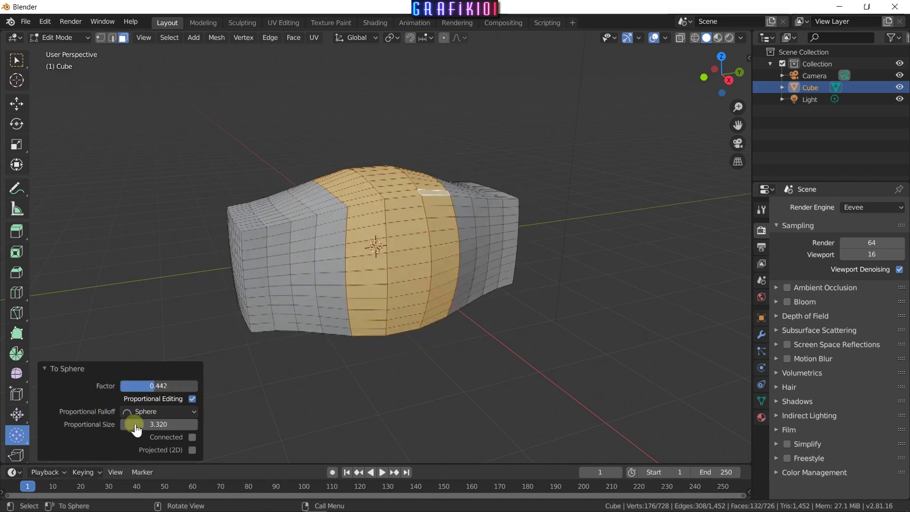
Step: Toggle the Connected option and reduce the proportional size to 2.330
click(192, 437)
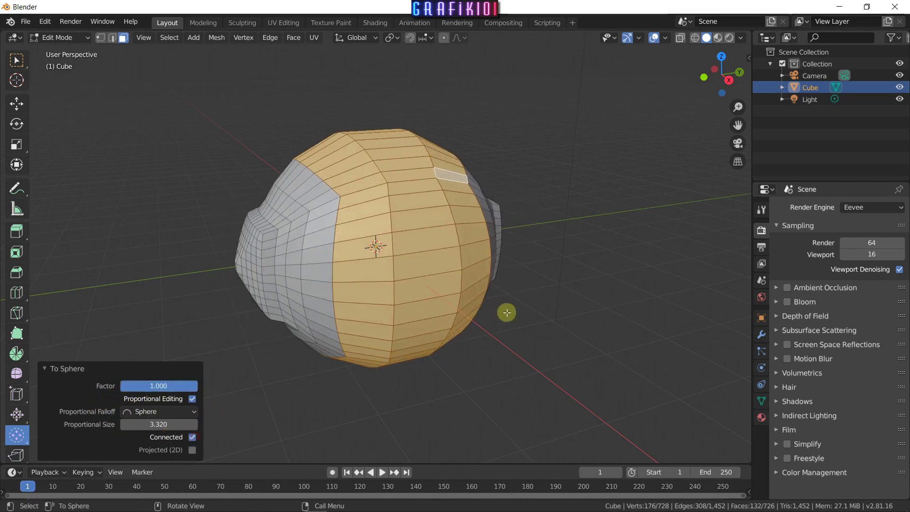
mouse_move(506, 310)
middle_down()
mouse_move(465, 319)
mouse_move(483, 319)
middle_up()
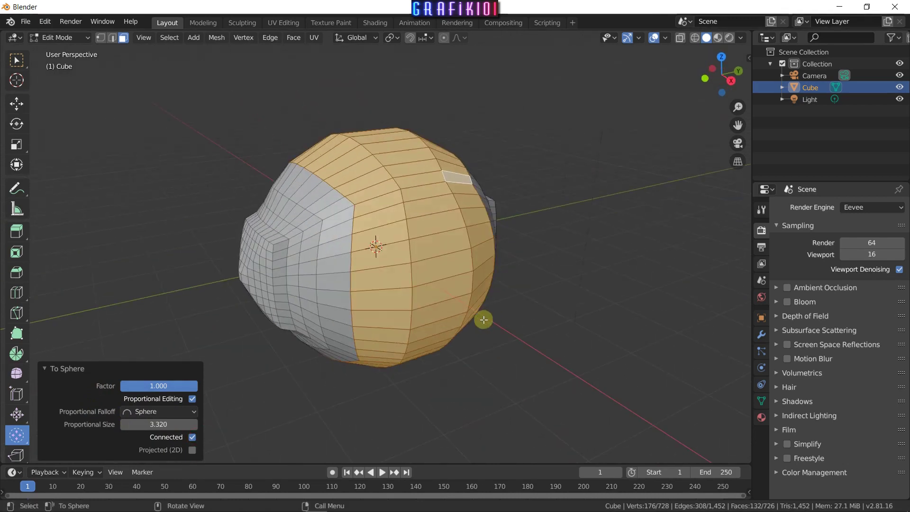
click(192, 437)
mouse_move(405, 353)
middle_down()
mouse_move(331, 331)
mouse_move(444, 338)
middle_up()
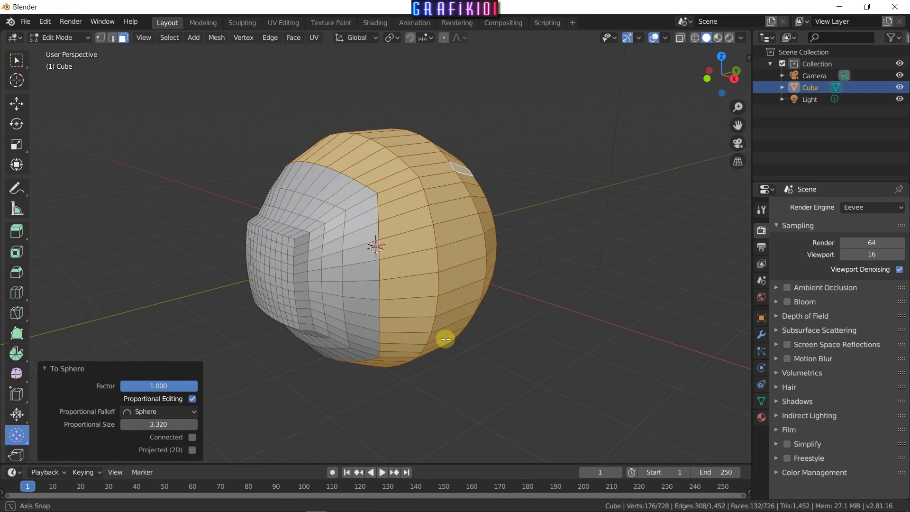
click(192, 437)
middle_drag(209, 428, 178, 434)
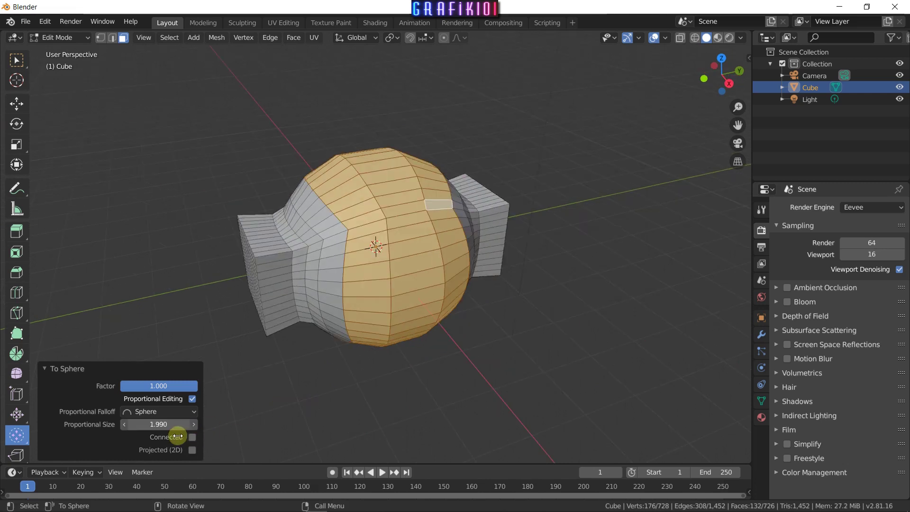
mouse_move(192, 424)
mouse_down()
mouse_move(198, 439)
mouse_move(167, 423)
mouse_up()
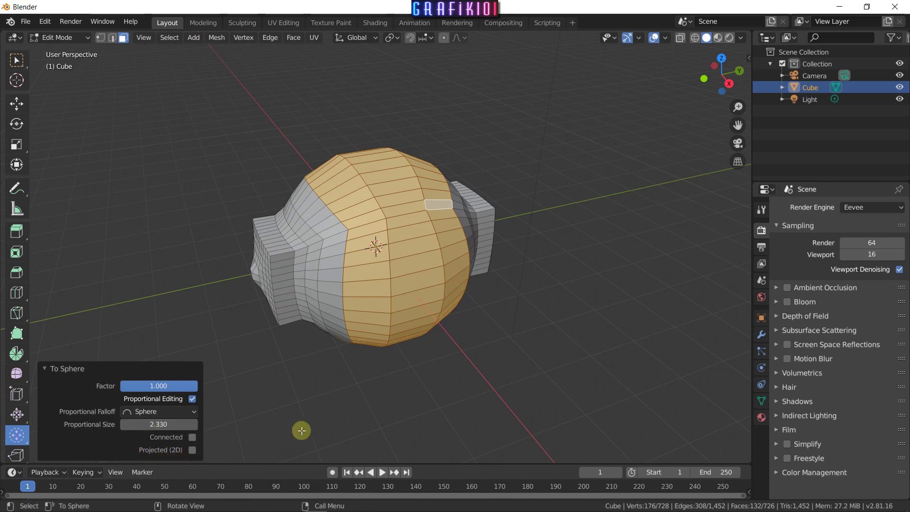
Step: Try Projected (2D) on the spherify, then switch it back off
middle_drag(324, 428, 378, 386)
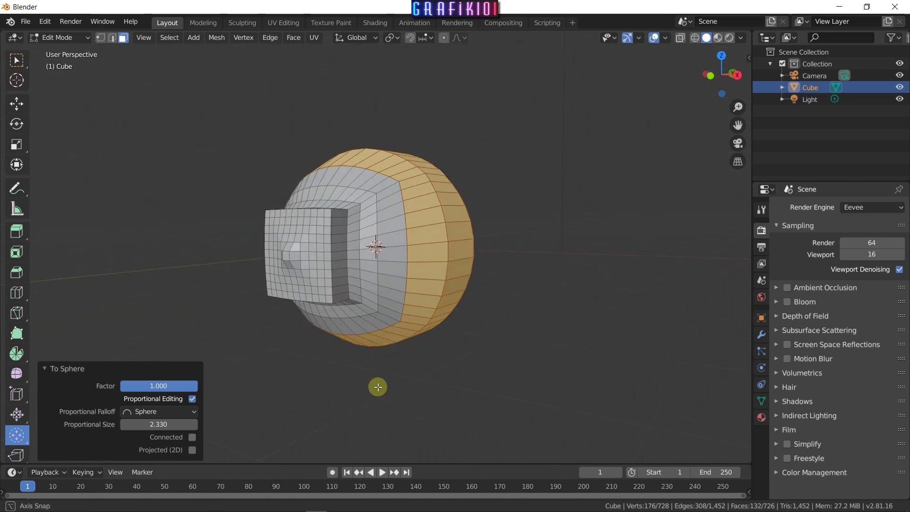
click(192, 451)
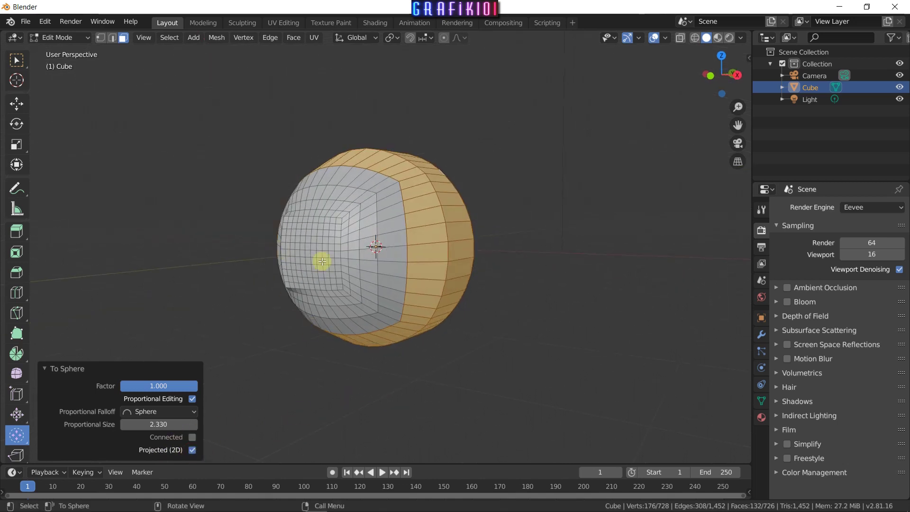
mouse_move(455, 343)
middle_down()
mouse_move(331, 356)
mouse_move(447, 371)
middle_up()
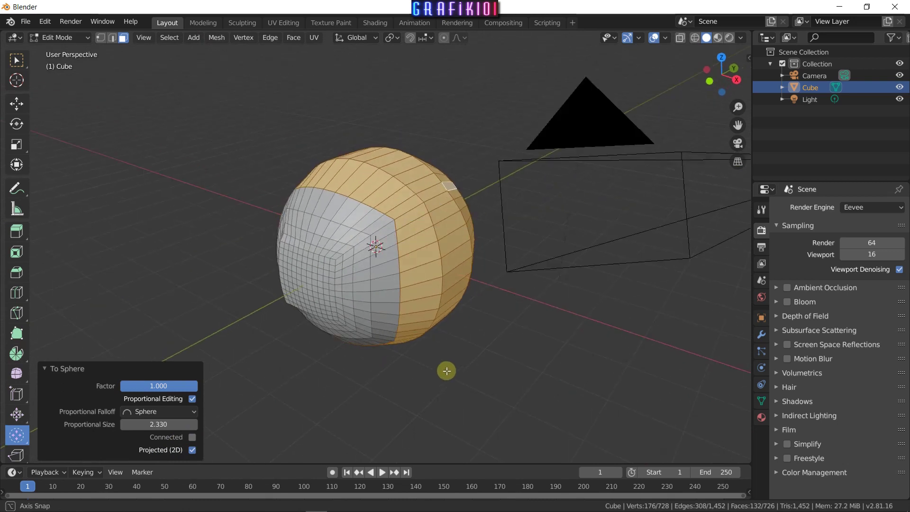
click(192, 450)
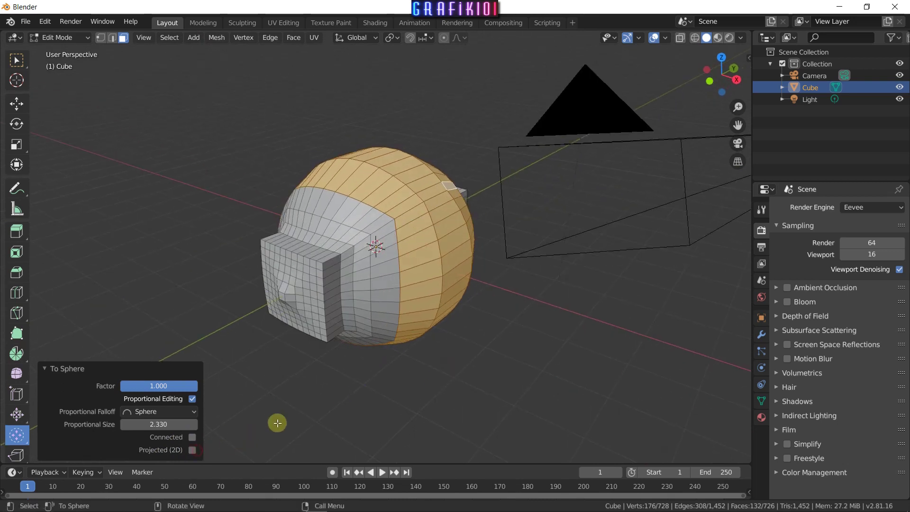